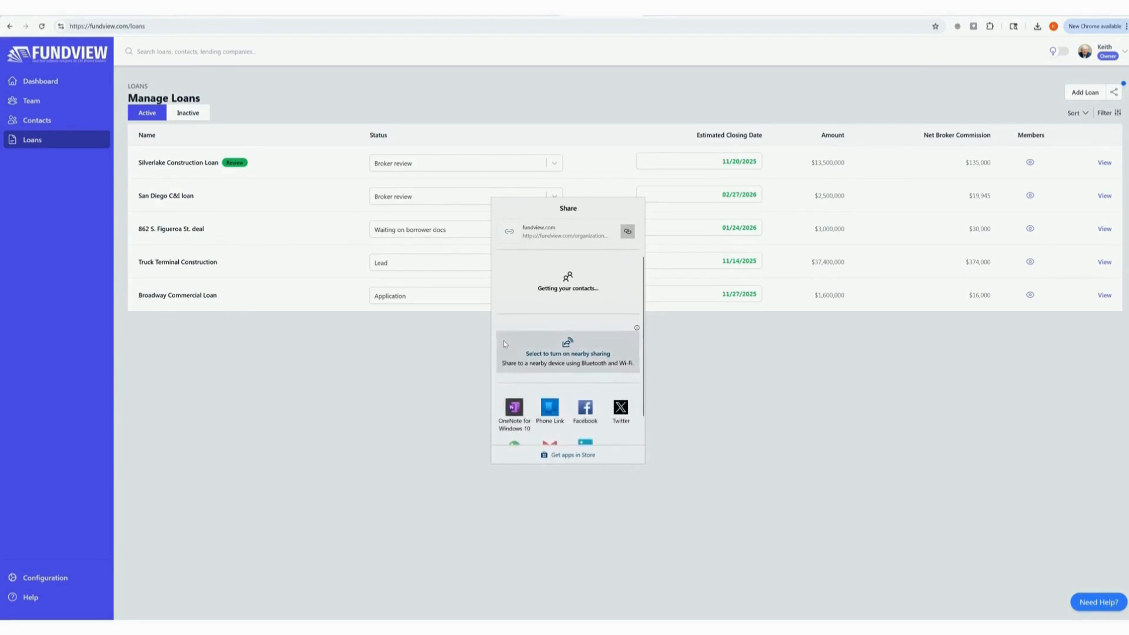
# Step: Copy the shareable link to the loan application form from the sharing options
pyautogui.scroll(-1, 504, 341)
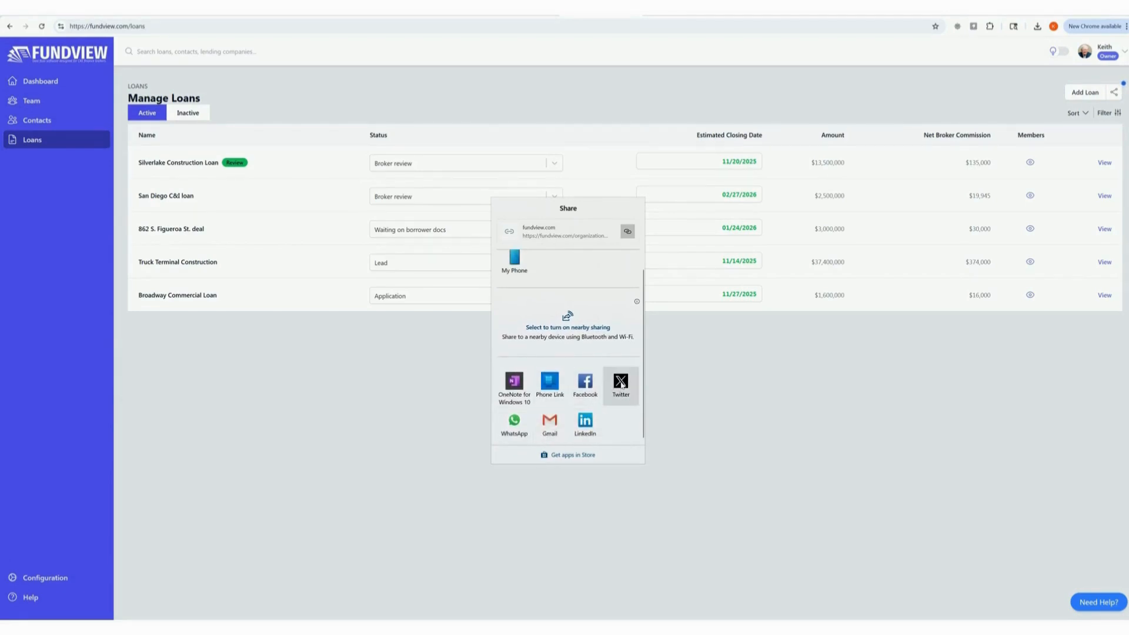
pyautogui.click(628, 232)
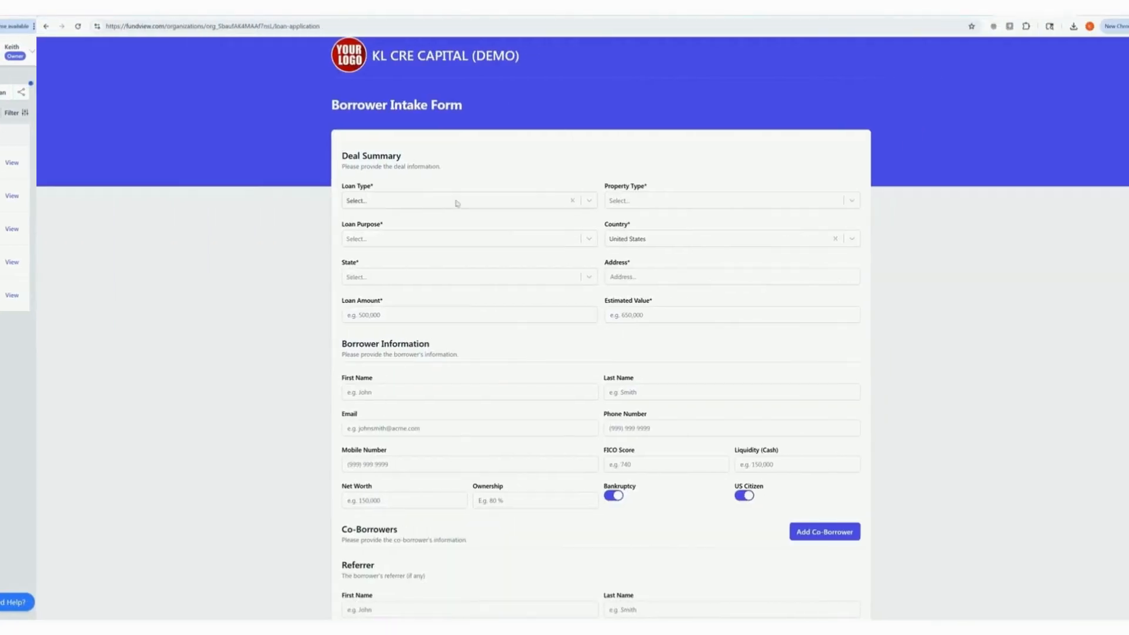
pyautogui.click(599, 200)
pyautogui.click(531, 222)
pyautogui.click(710, 202)
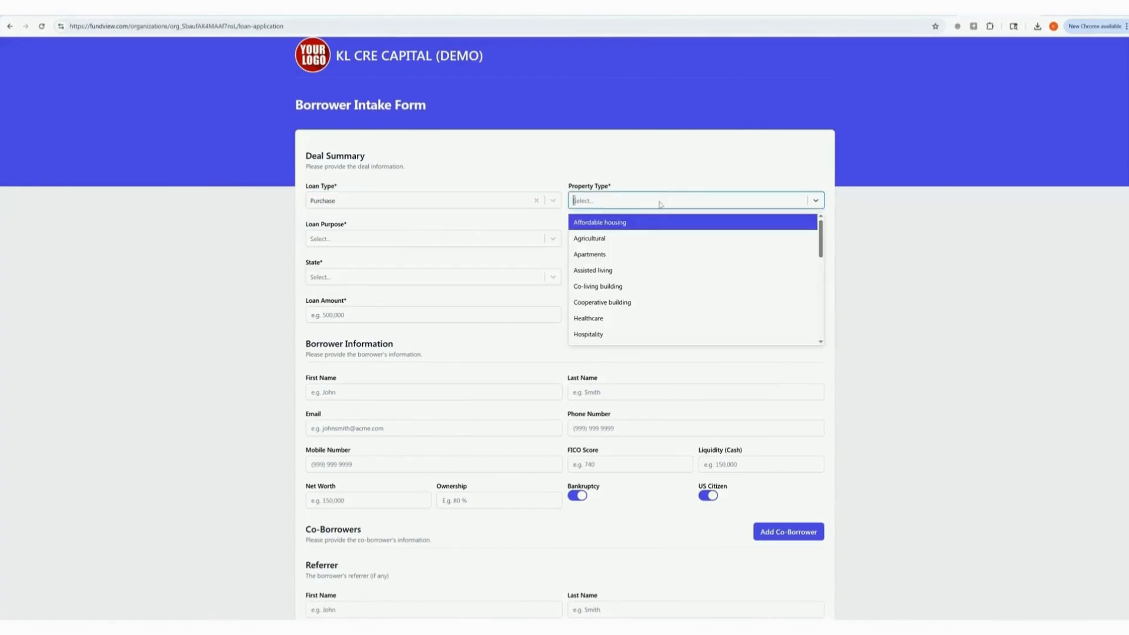
pyautogui.click(622, 332)
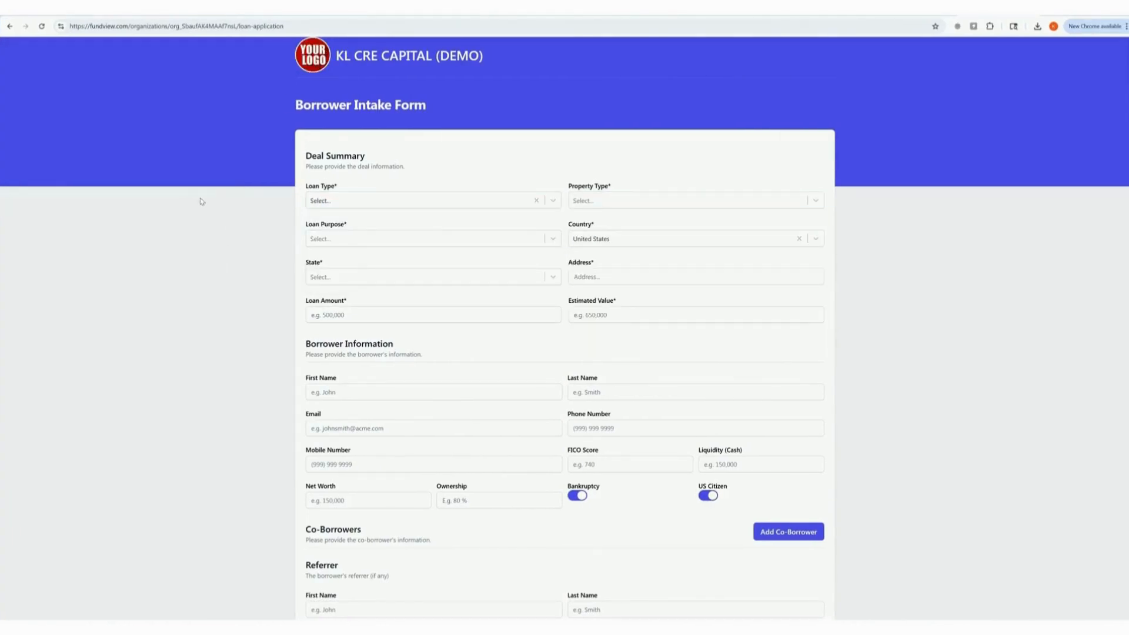
pyautogui.click(553, 201)
pyautogui.click(416, 223)
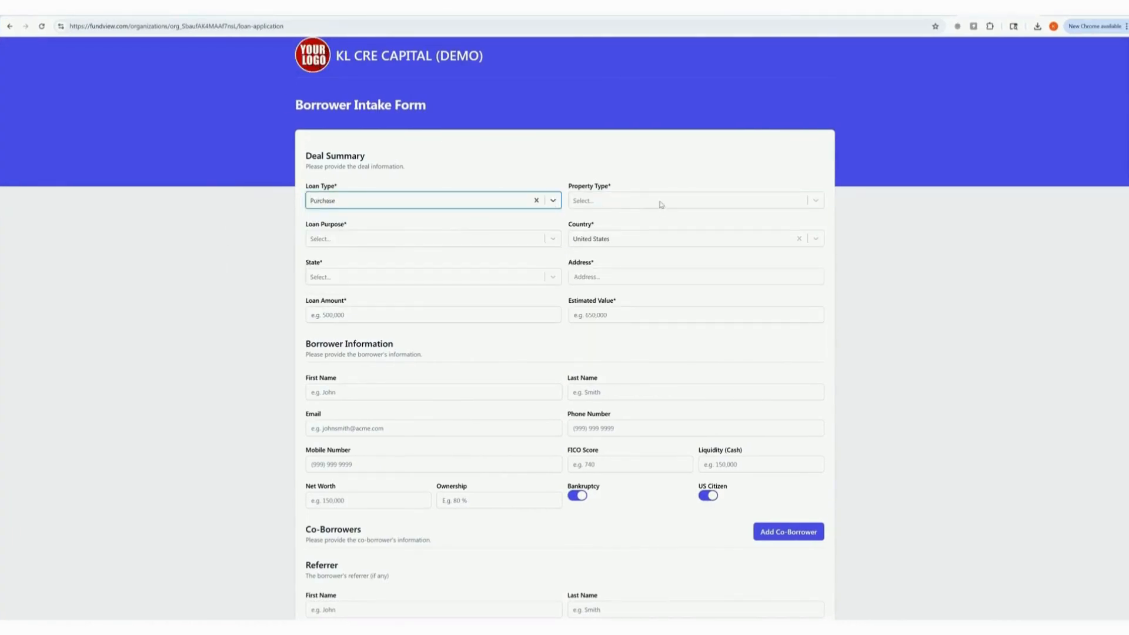
pyautogui.click(659, 206)
pyautogui.click(624, 334)
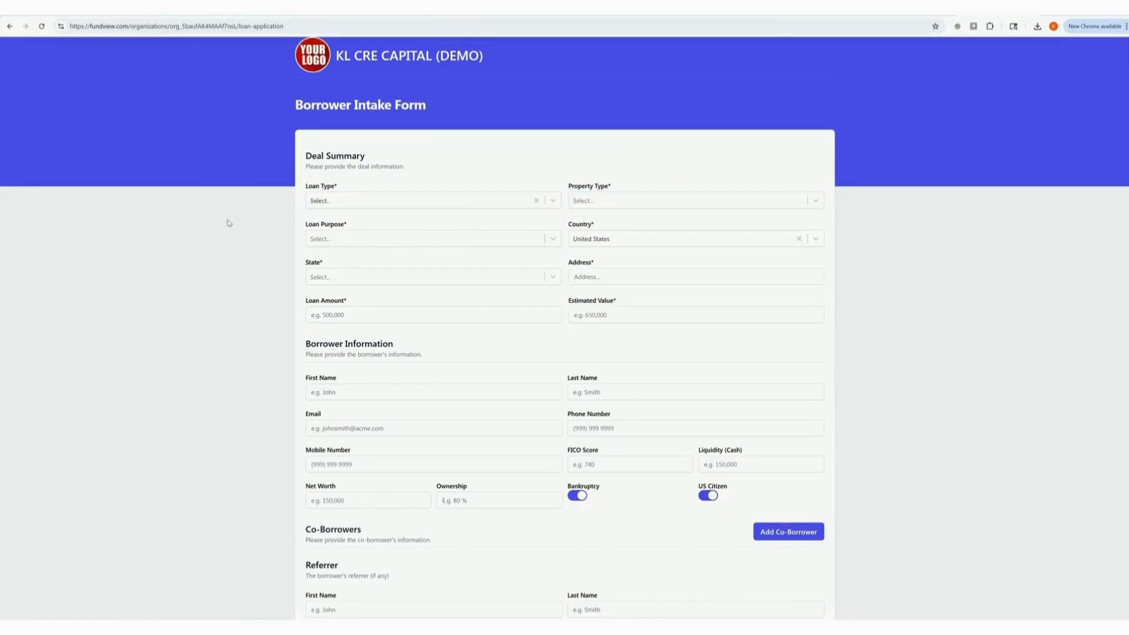
pyautogui.click(554, 201)
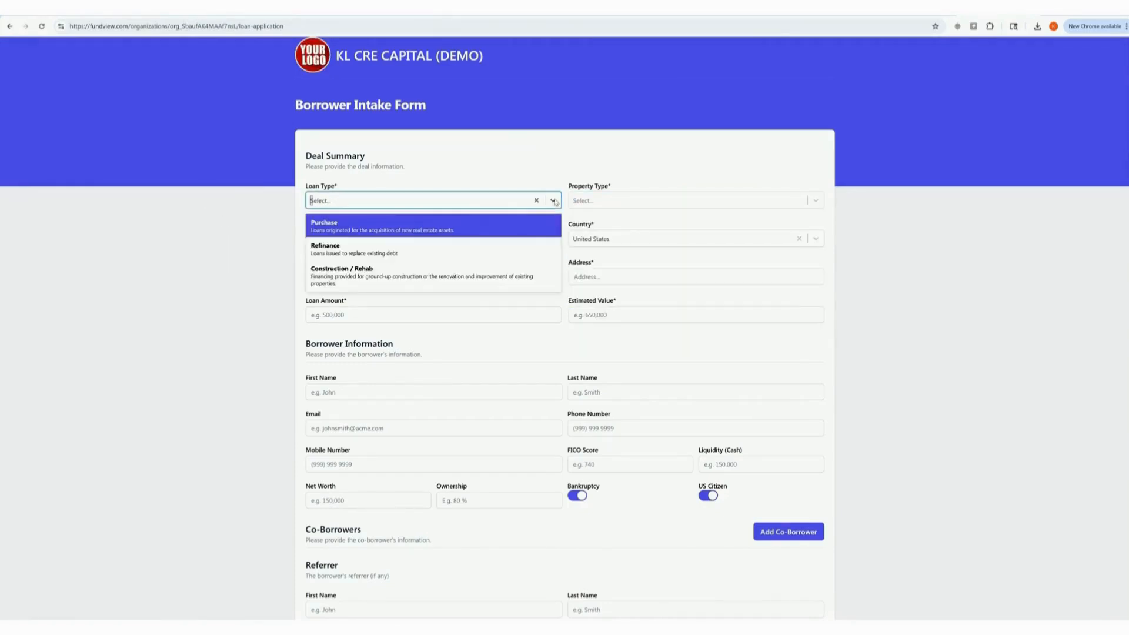
pyautogui.click(414, 224)
pyautogui.click(665, 200)
pyautogui.click(623, 329)
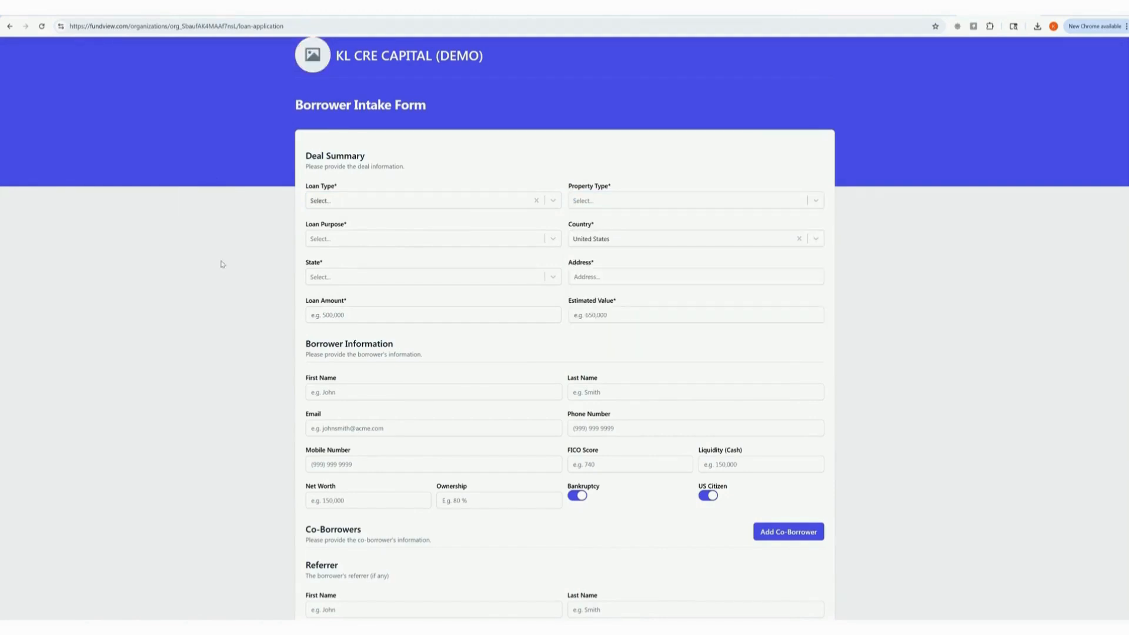
# Step: Complete the borrower intake form for a $5,000,000 Purchase loan on a 54-unit Multifamily investment property in California and submit it
pyautogui.click(554, 201)
pyautogui.click(529, 224)
pyautogui.click(661, 203)
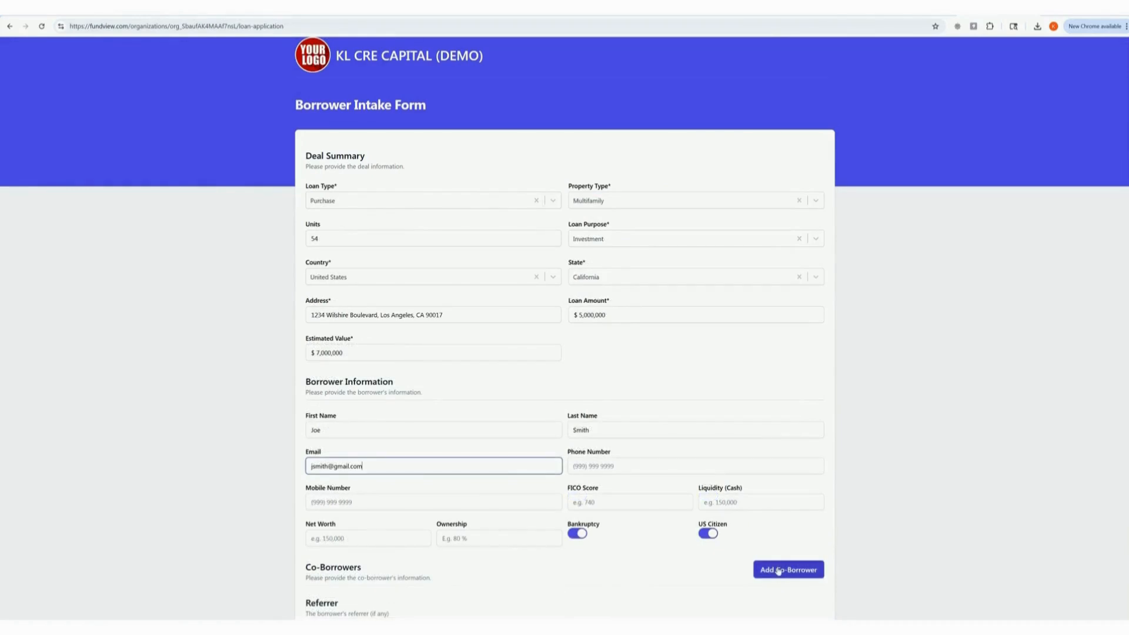
pyautogui.scroll(-3, 777, 564)
pyautogui.scroll(-1, 738, 514)
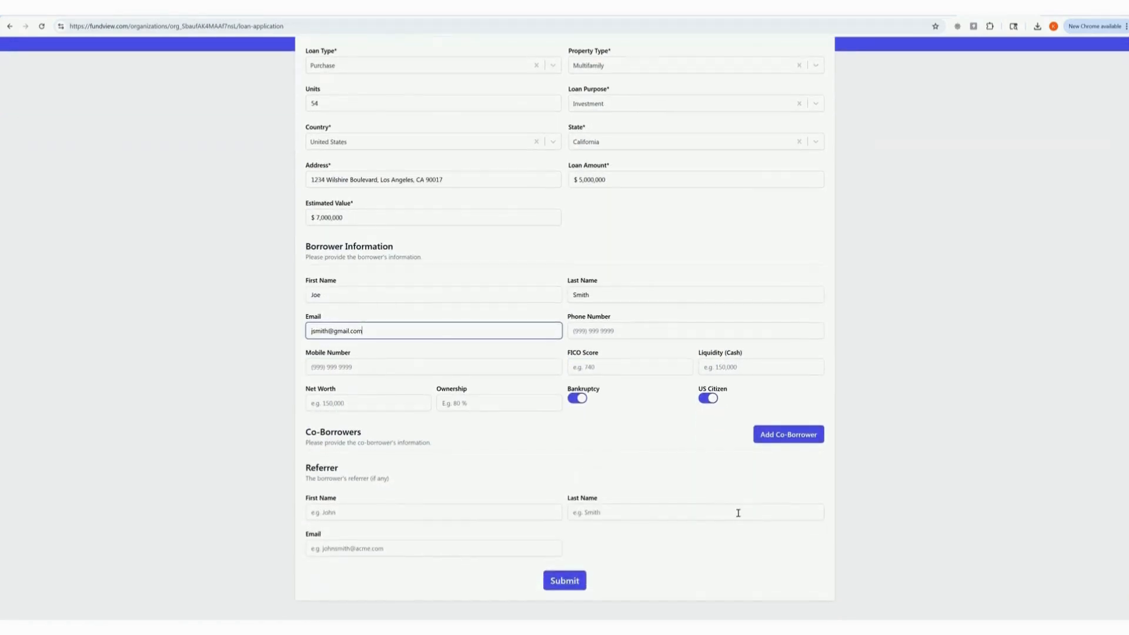
pyautogui.click(578, 581)
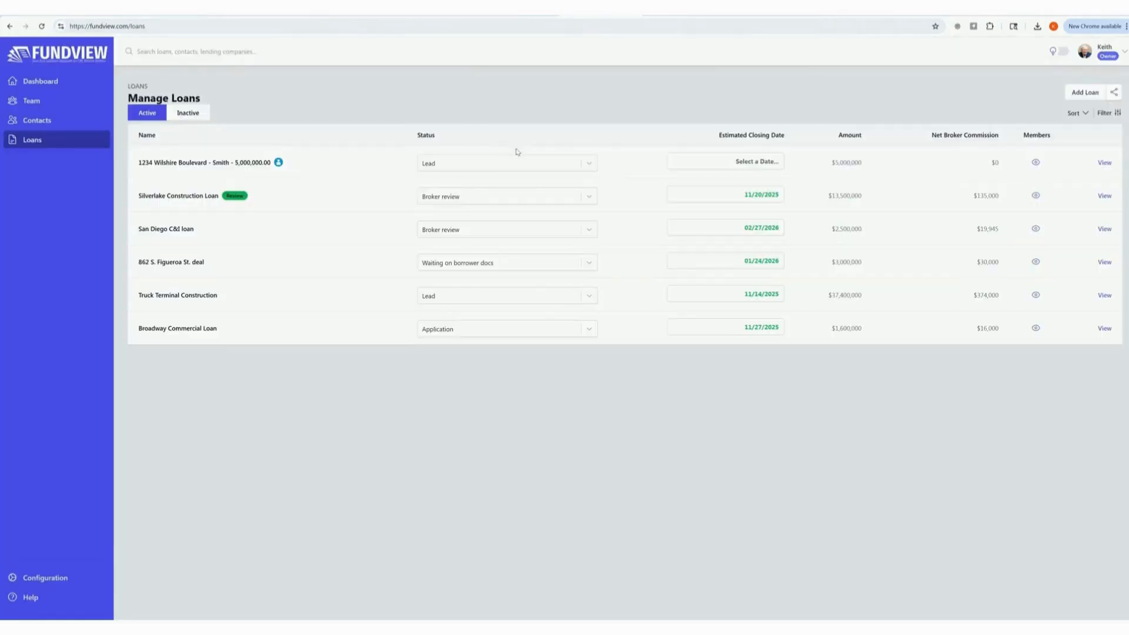
# Step: Open the newly submitted $5,000,000 Wilshire Boulevard loan from the active loans list
pyautogui.moveTo(280, 165)
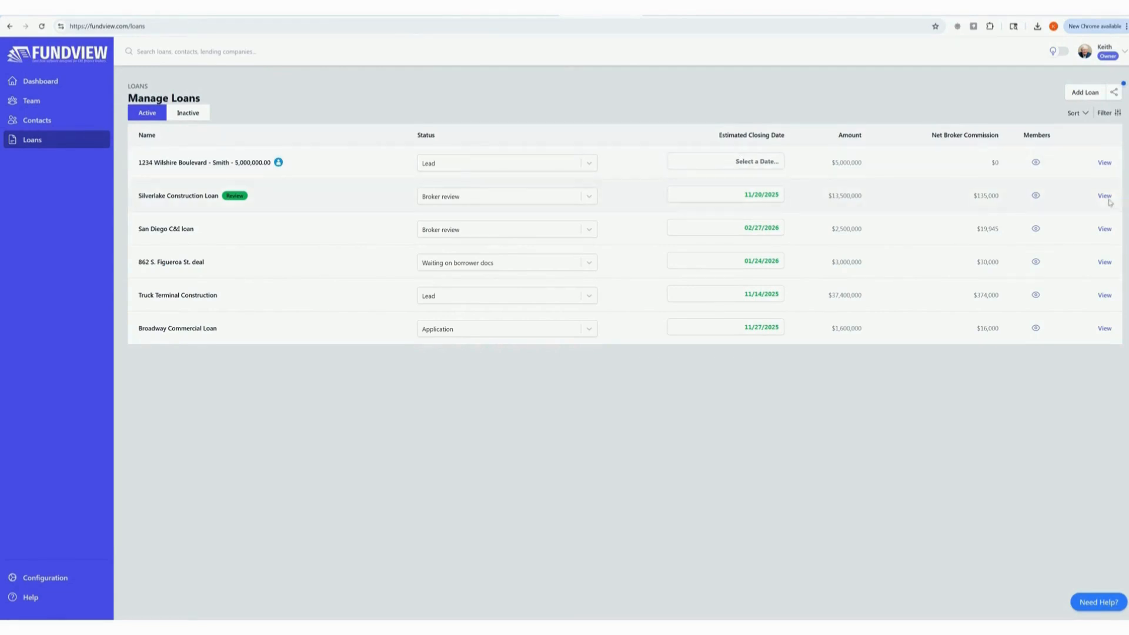
pyautogui.click(1104, 163)
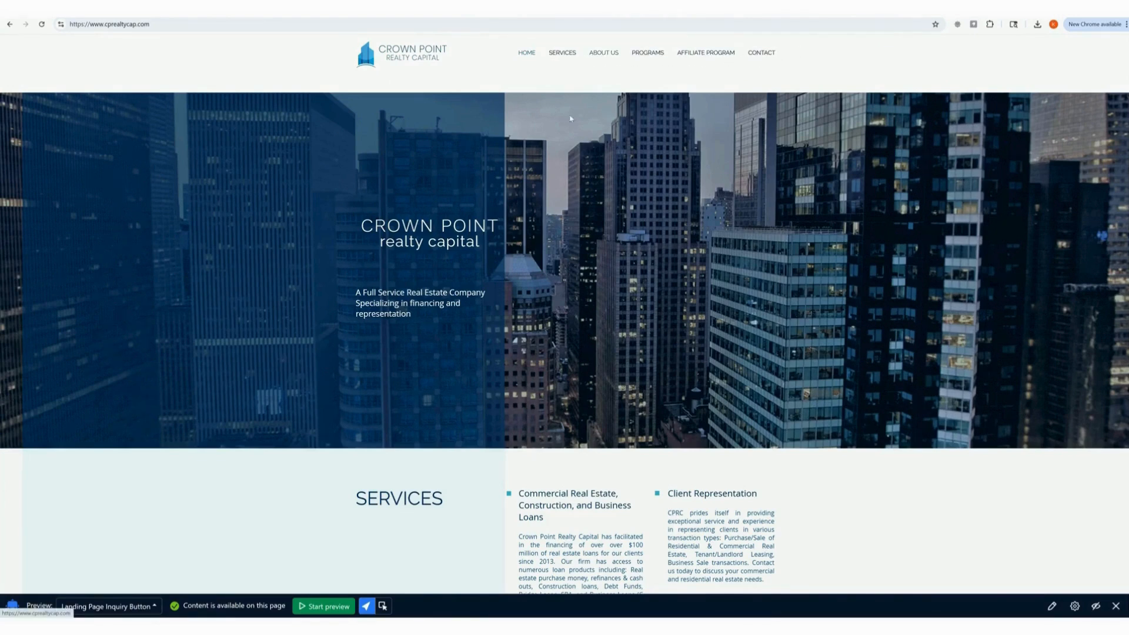
# Step: Look through the Crown Point Realty Capital home page from Services to the Affiliate Program section, and return to its start
pyautogui.scroll(-4, 563, 274)
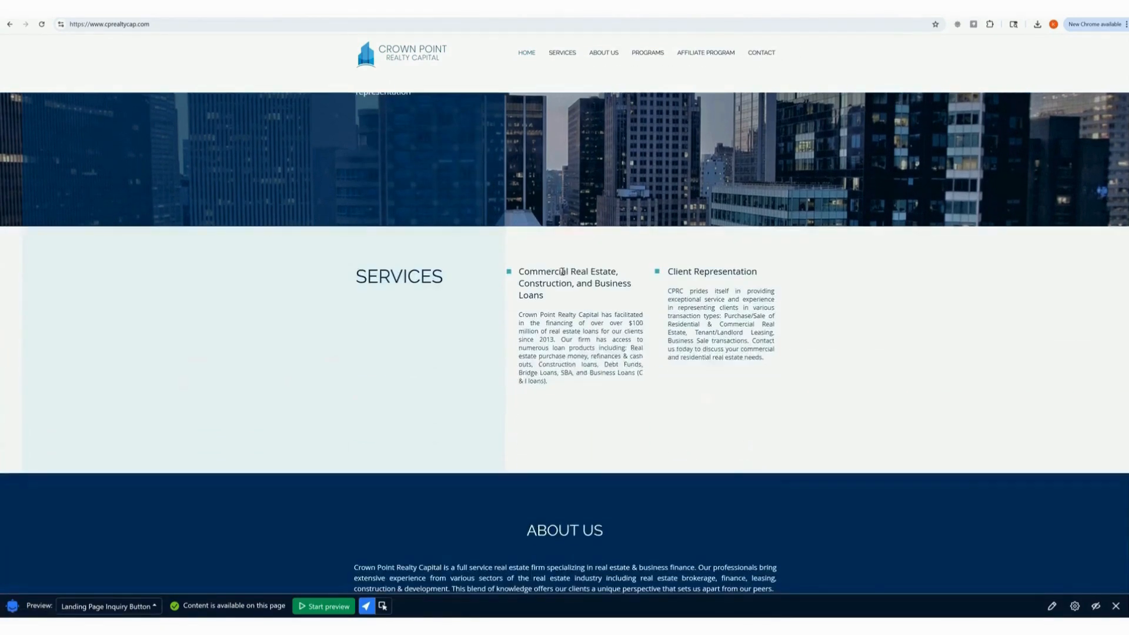
pyautogui.scroll(-4, 563, 272)
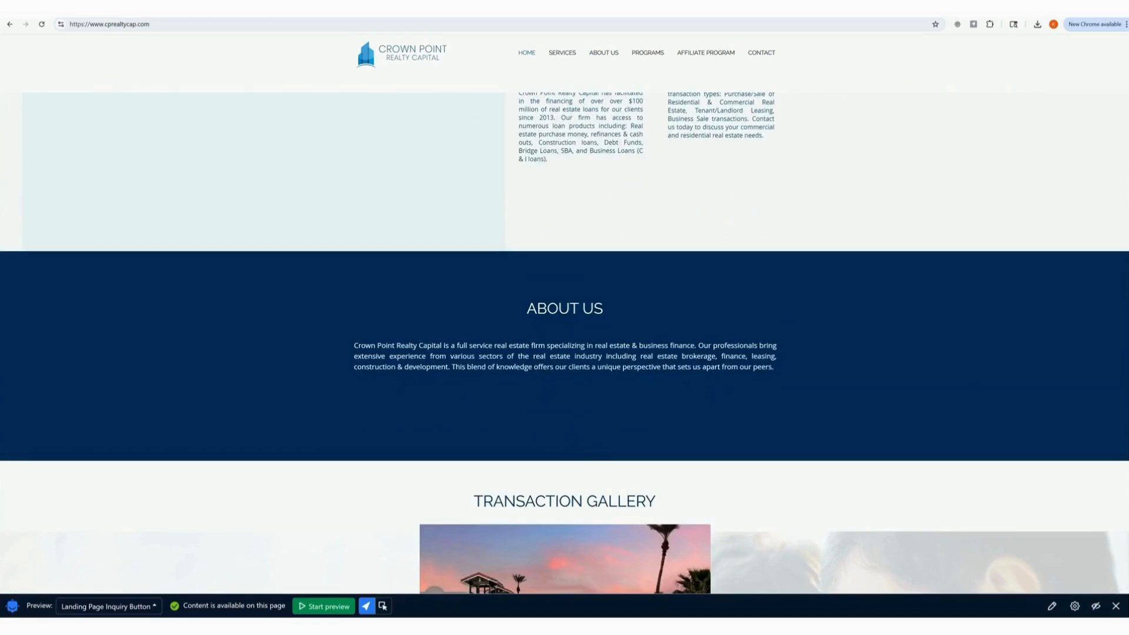
pyautogui.scroll(-15, 1120, 400)
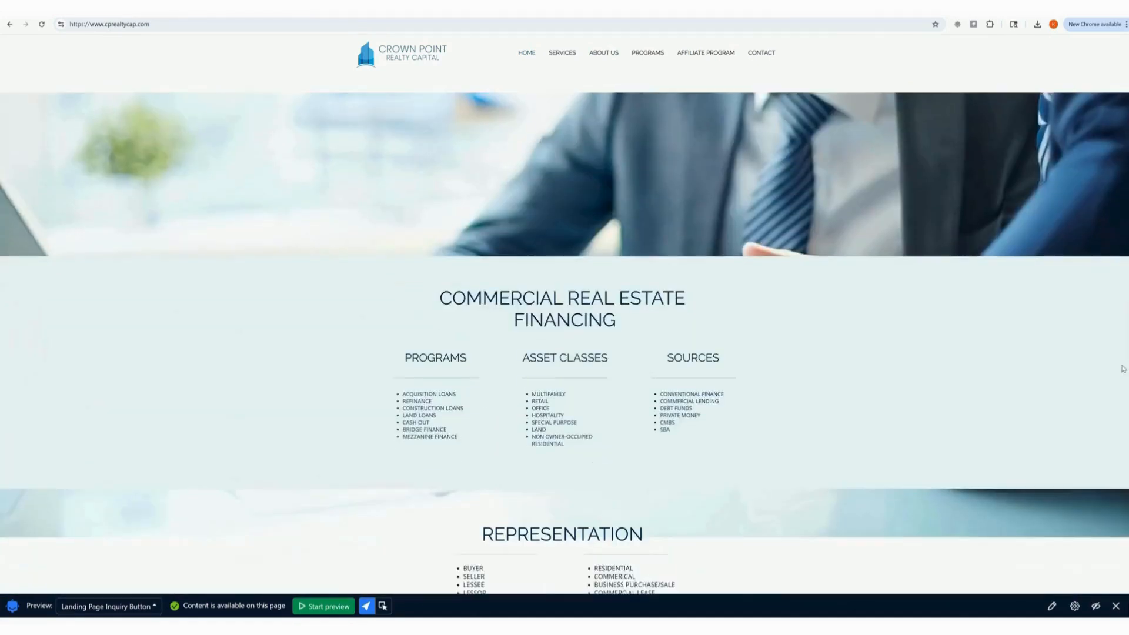
pyautogui.scroll(-4, 1120, 400)
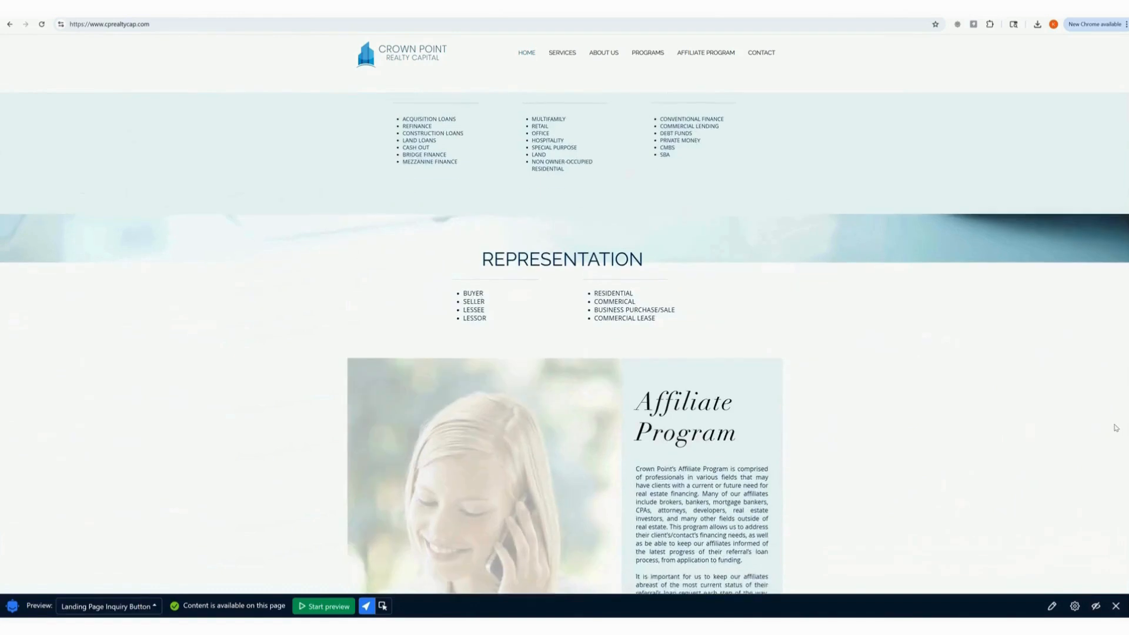
pyautogui.scroll(-3, 1116, 437)
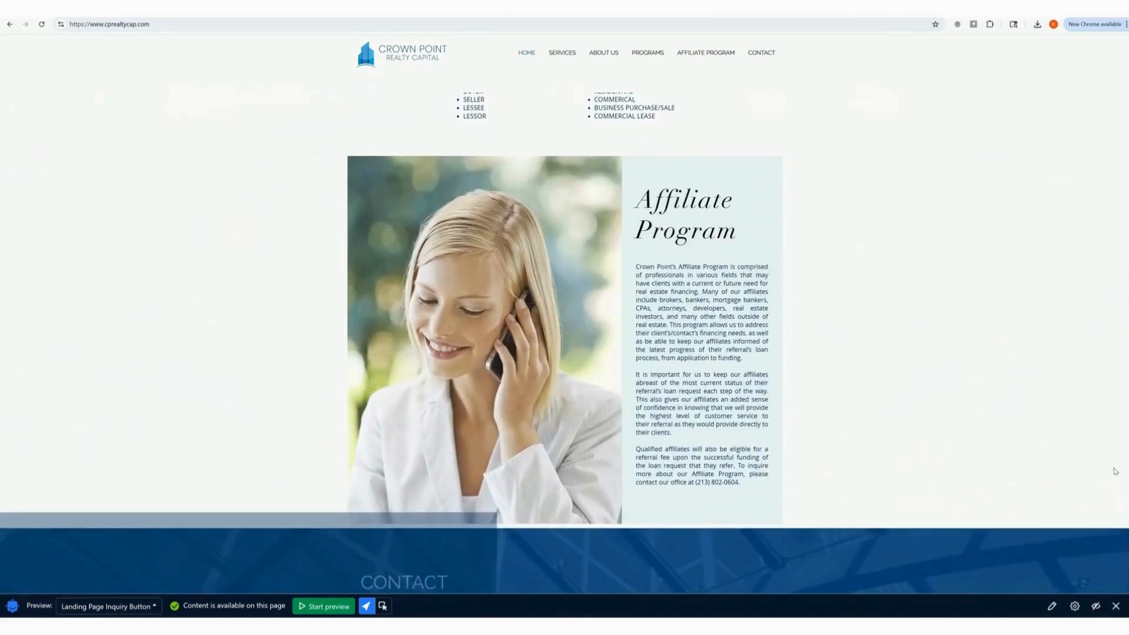
pyautogui.scroll(2, 1117, 464)
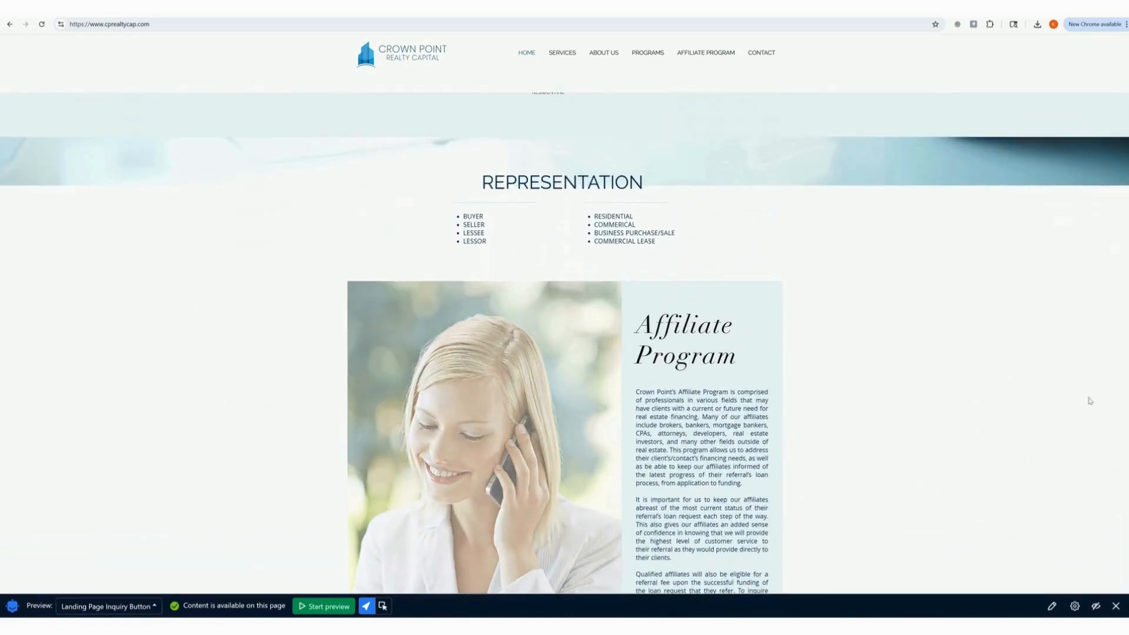
pyautogui.click(527, 54)
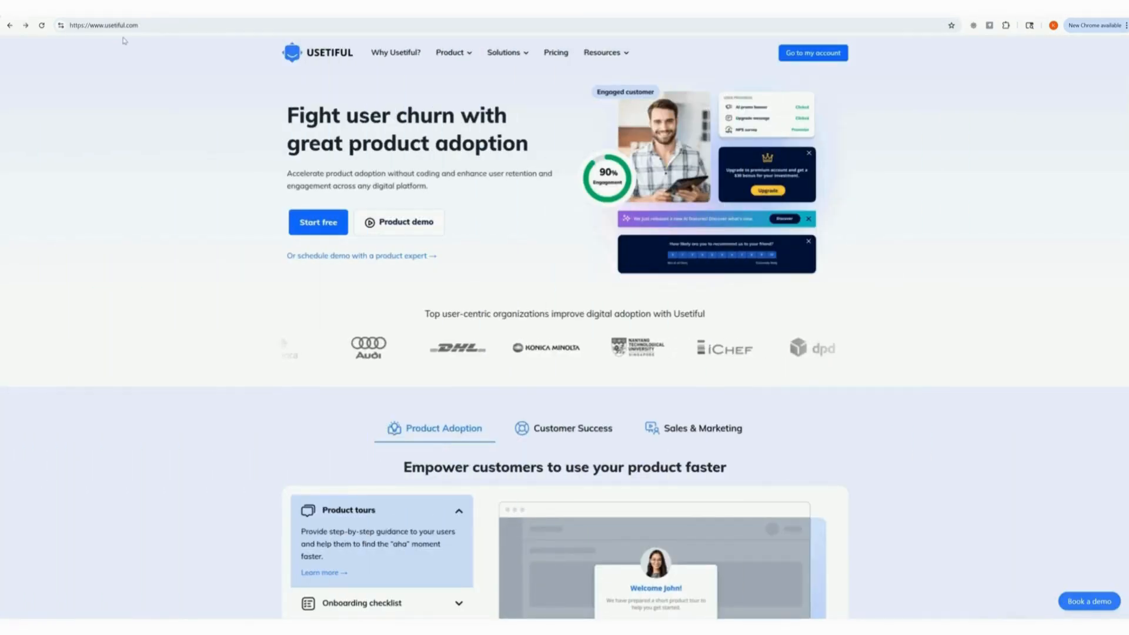
# Step: Start a free account on the Usetiful website and continue with the free plan
pyautogui.click(68, 26)
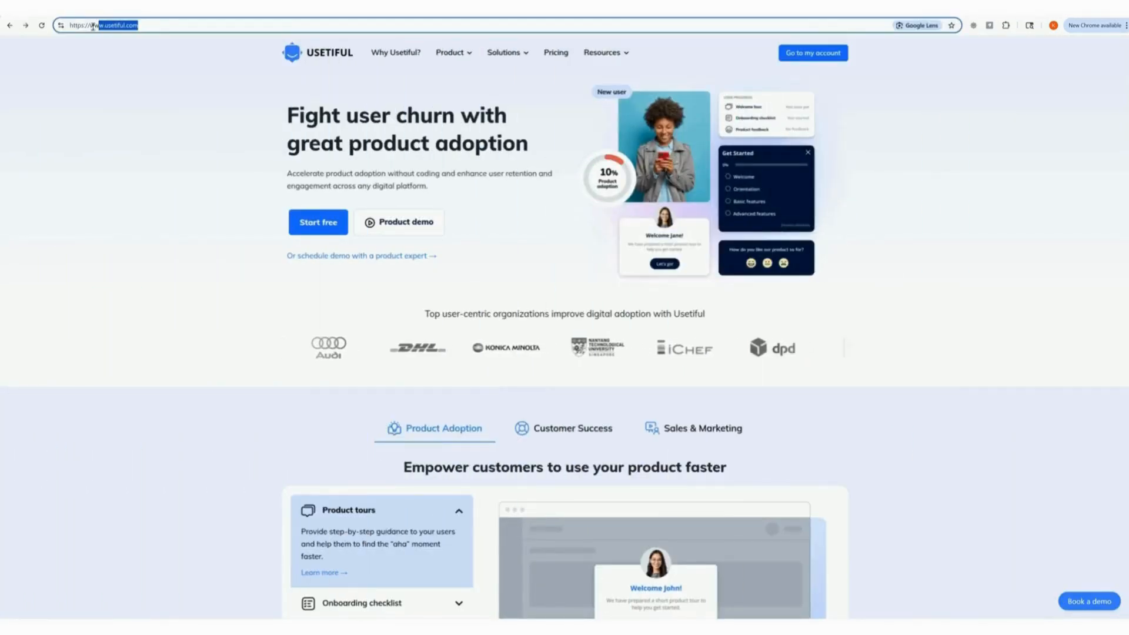
pyautogui.click(313, 233)
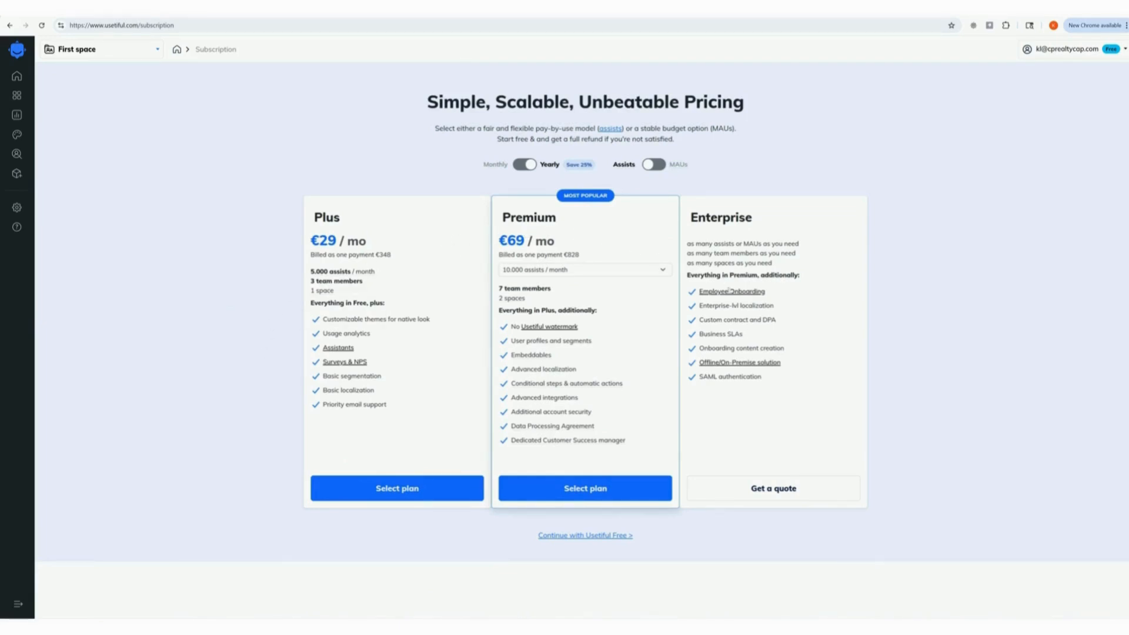
pyautogui.click(576, 536)
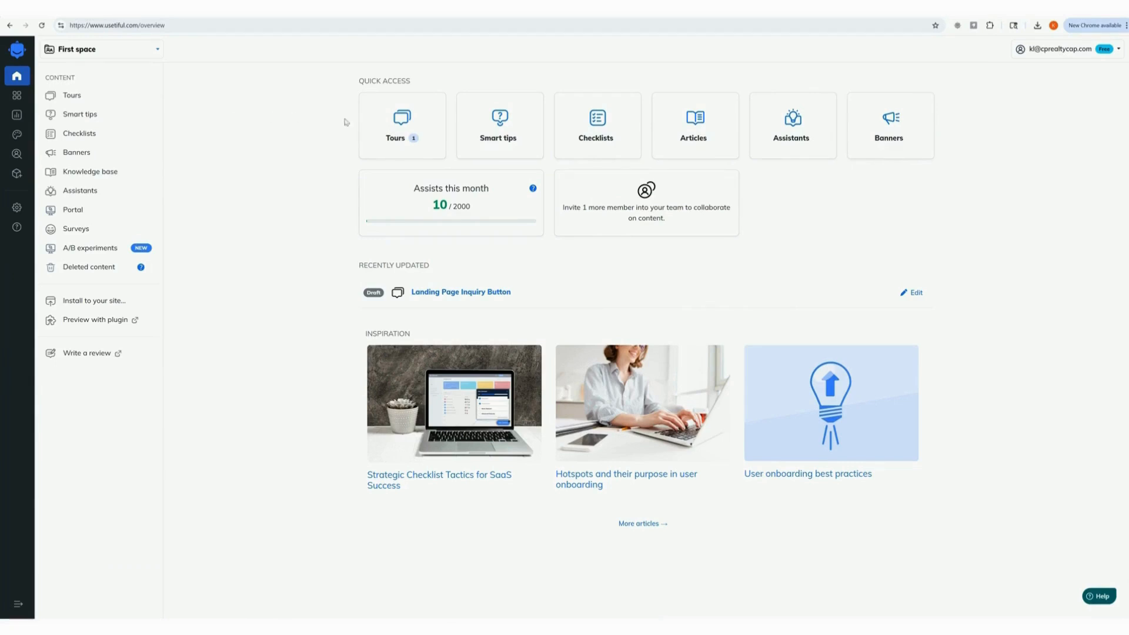
# Step: Create a new product tour in the Tours section
pyautogui.click(106, 103)
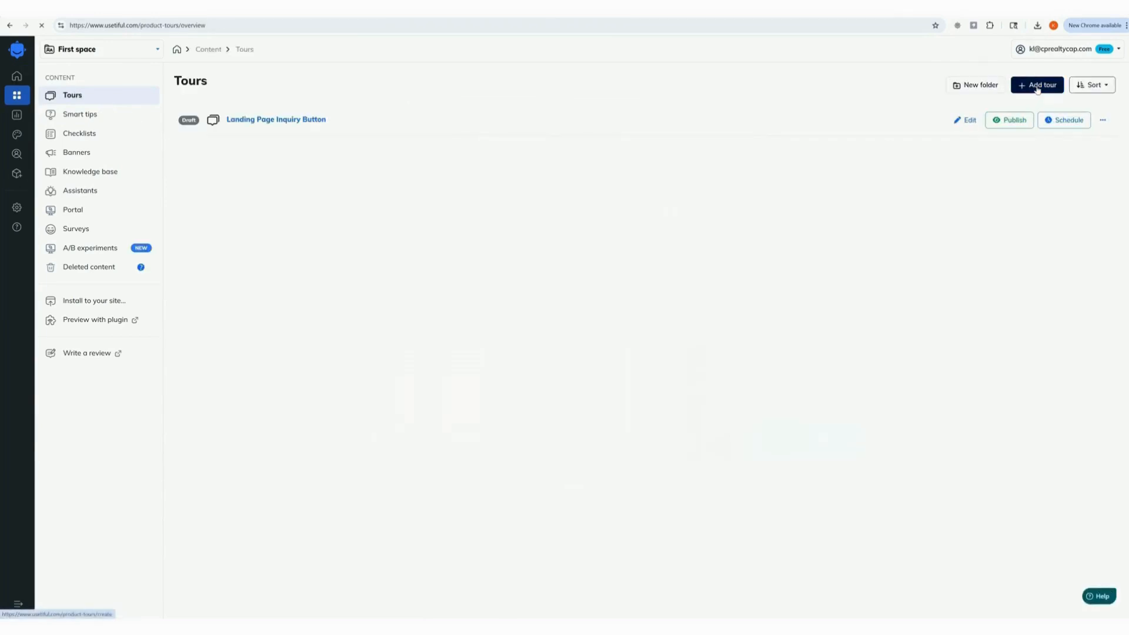
pyautogui.click(1038, 86)
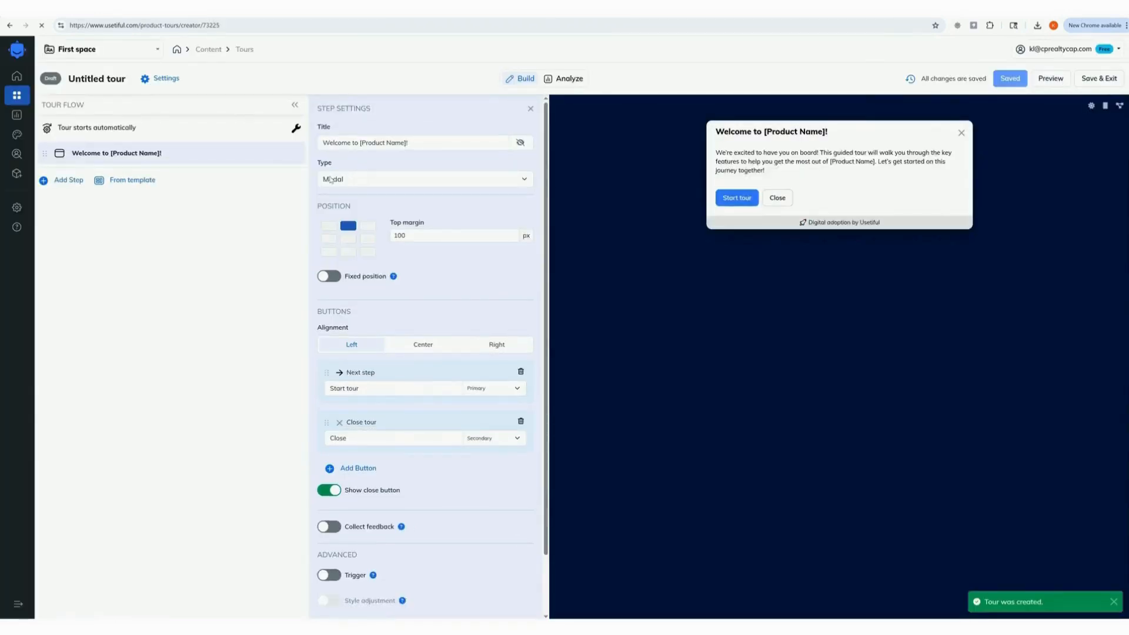
# Step: Title the tour's first step "Floating Button" and hide that title in the displayed modal
pyautogui.click(434, 144)
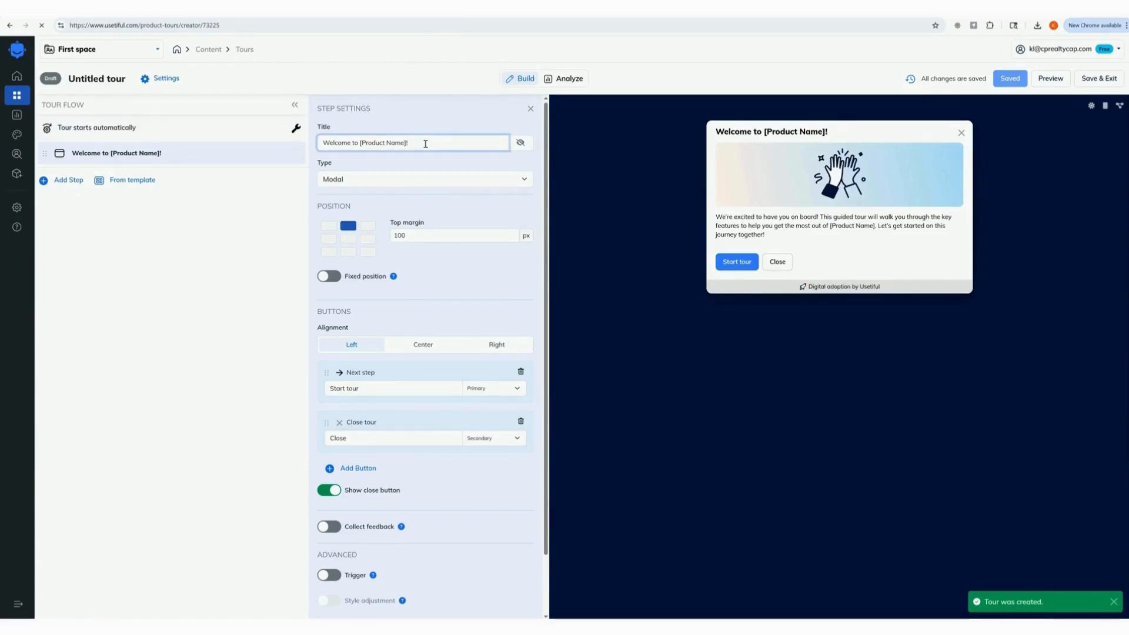
pyautogui.moveTo(434, 144); pyautogui.dragTo(312, 148)
pyautogui.write('Floating Button')
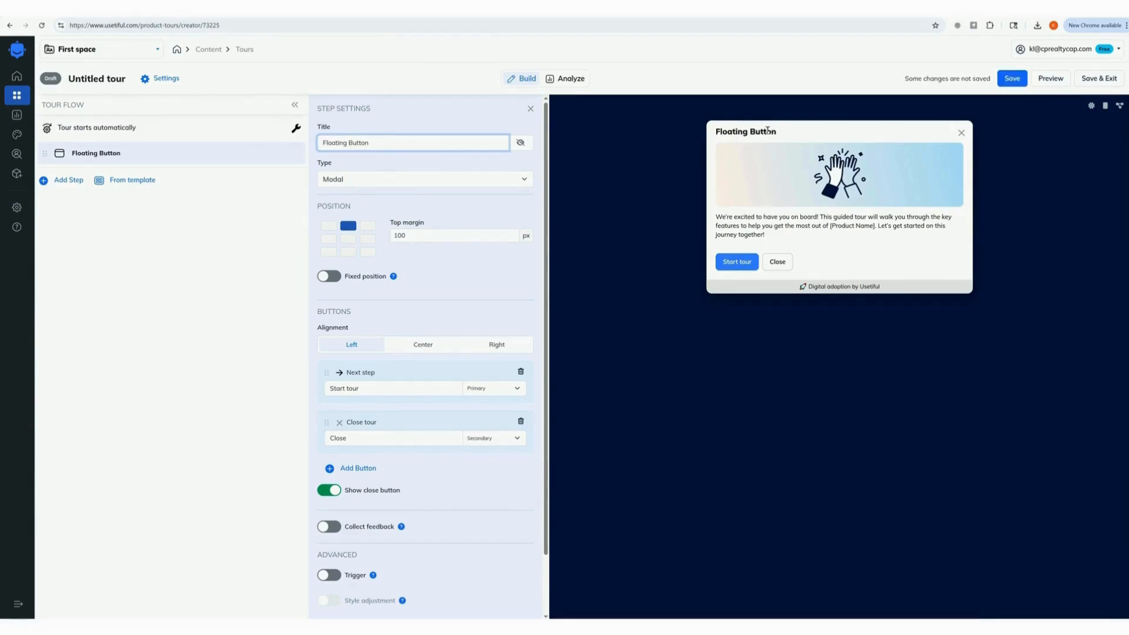
pyautogui.click(522, 145)
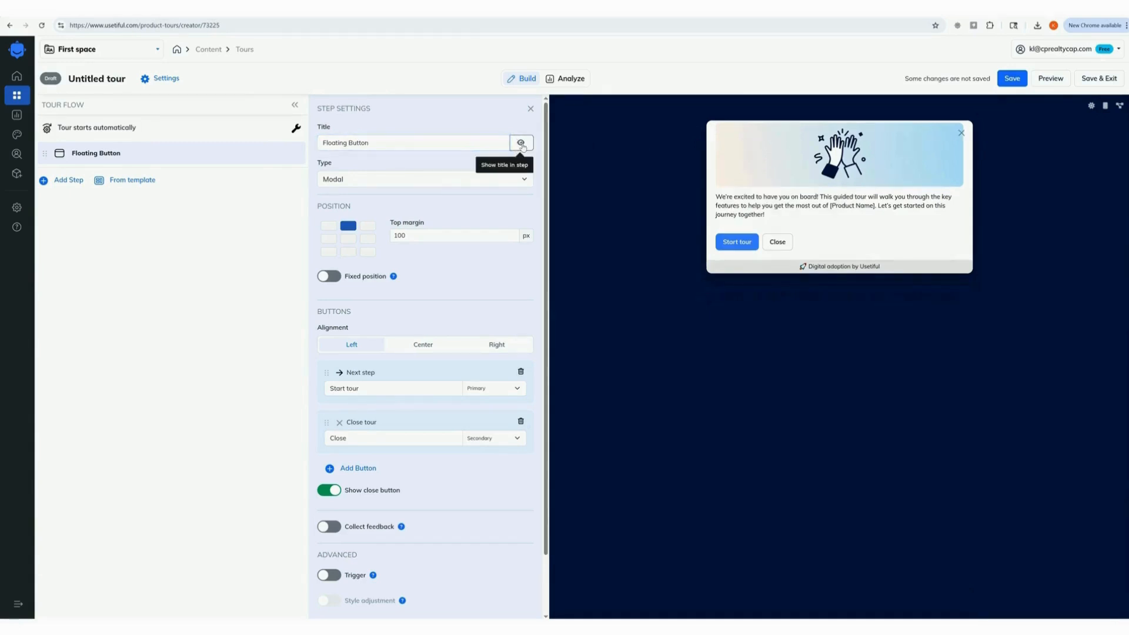
# Step: Remove the modal's banner image and replace its welcome text with "Tell Us About Your Loan Request"
pyautogui.click(905, 167)
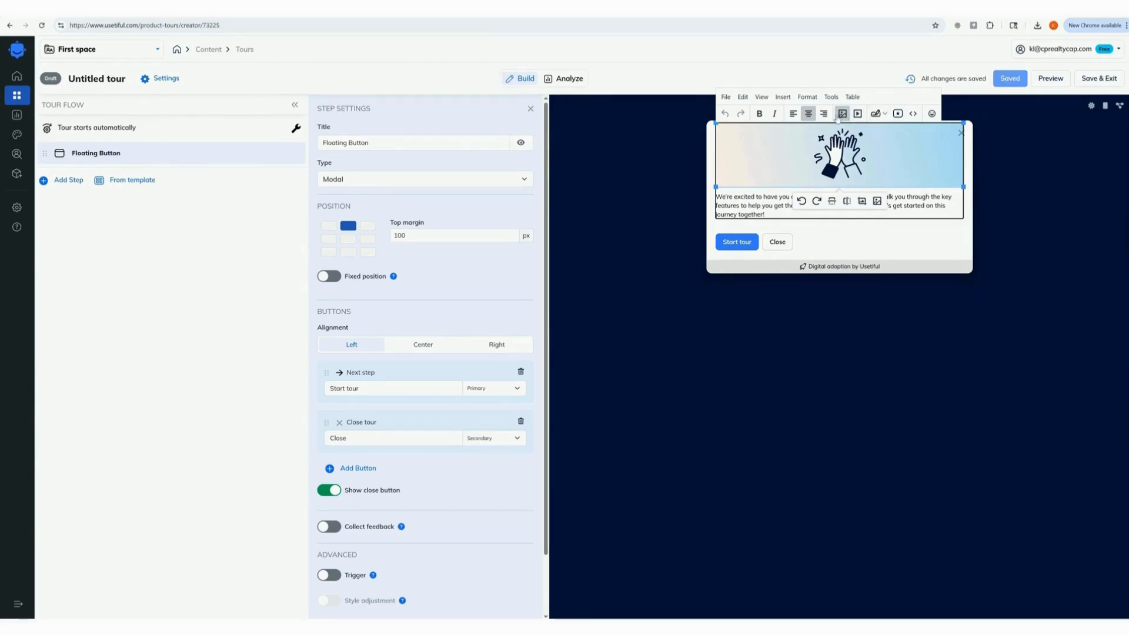
pyautogui.press('Delete')
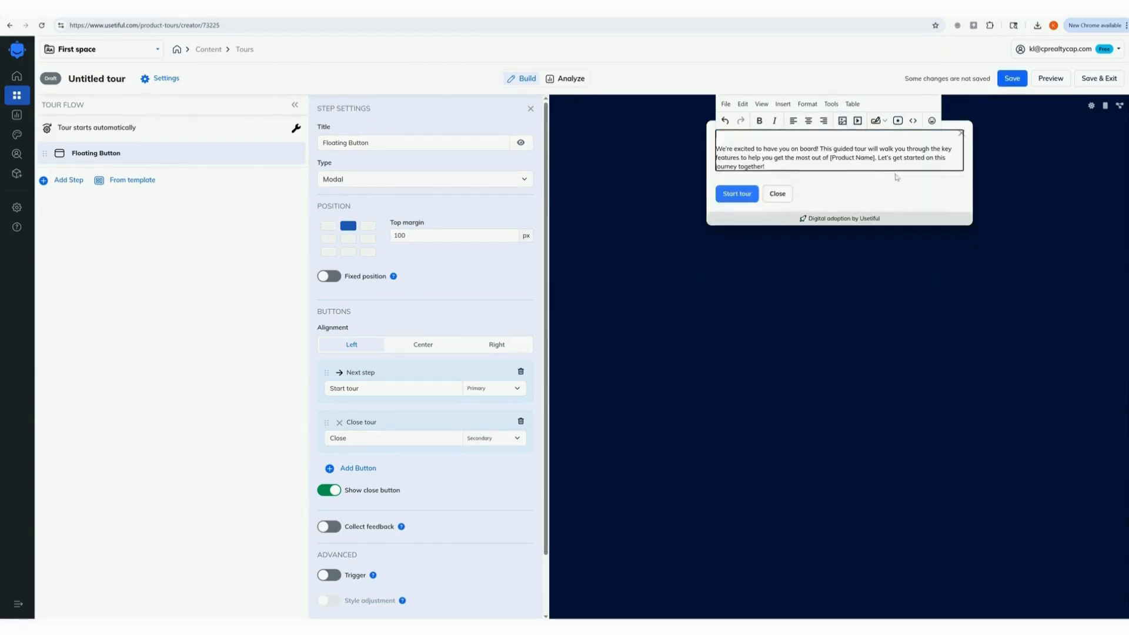
pyautogui.moveTo(812, 167); pyautogui.dragTo(708, 136)
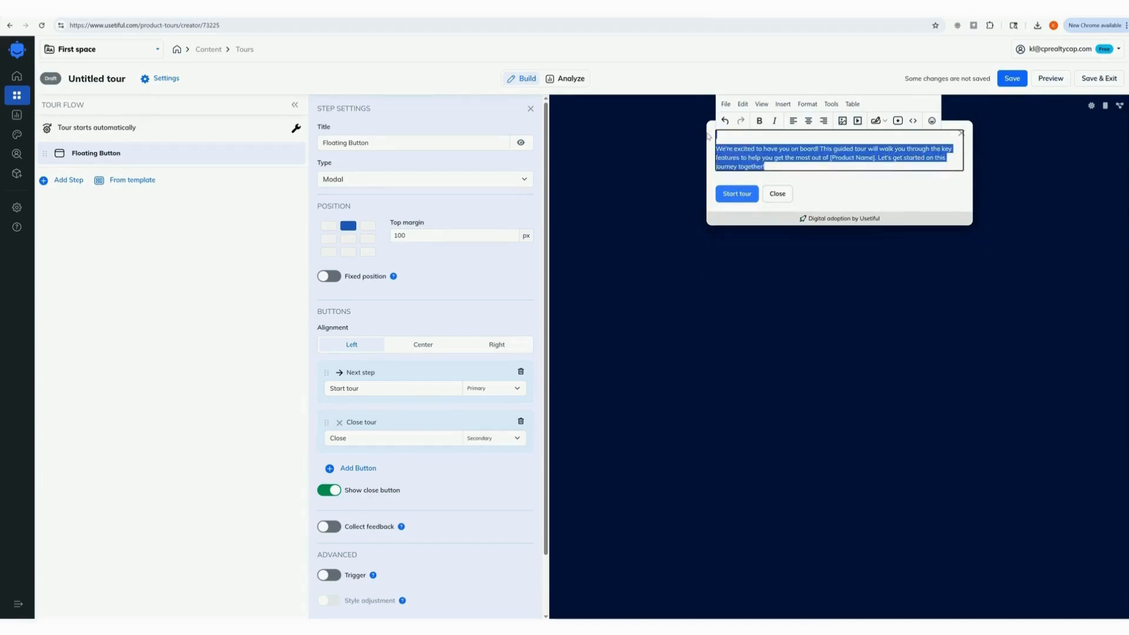
pyautogui.press('Delete')
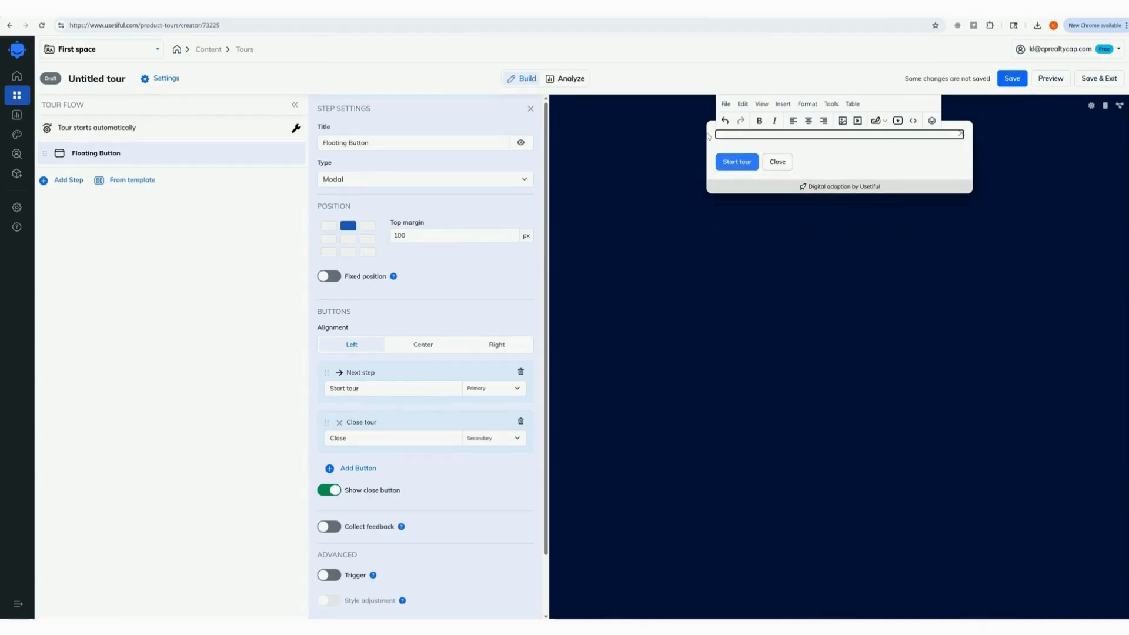
pyautogui.write('Tell Us About Your Loan Request')
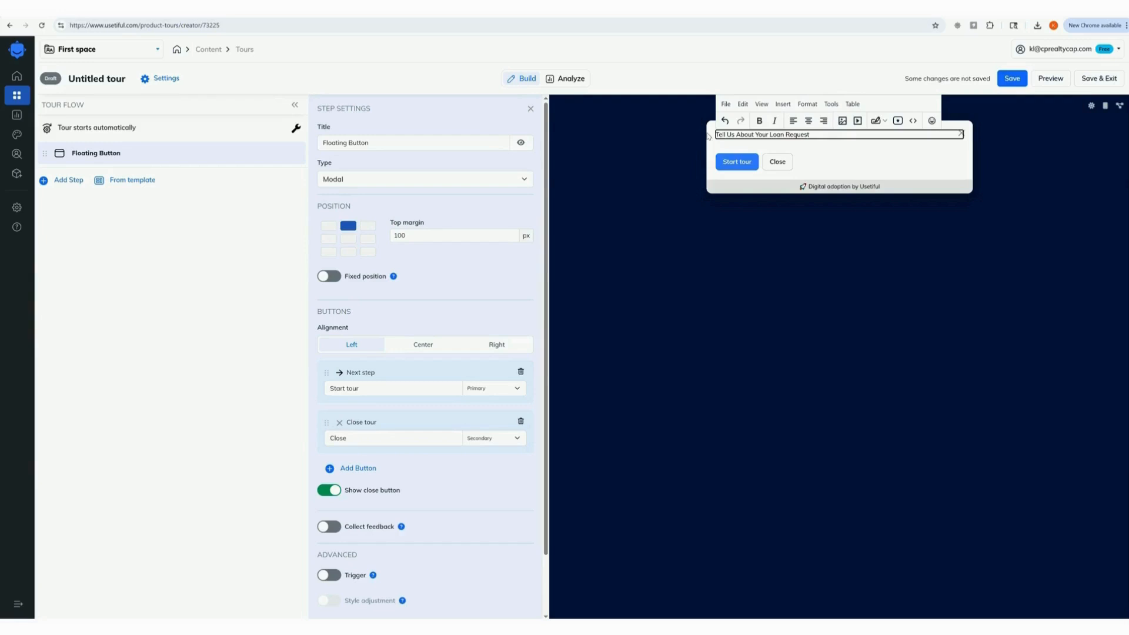
pyautogui.click(761, 262)
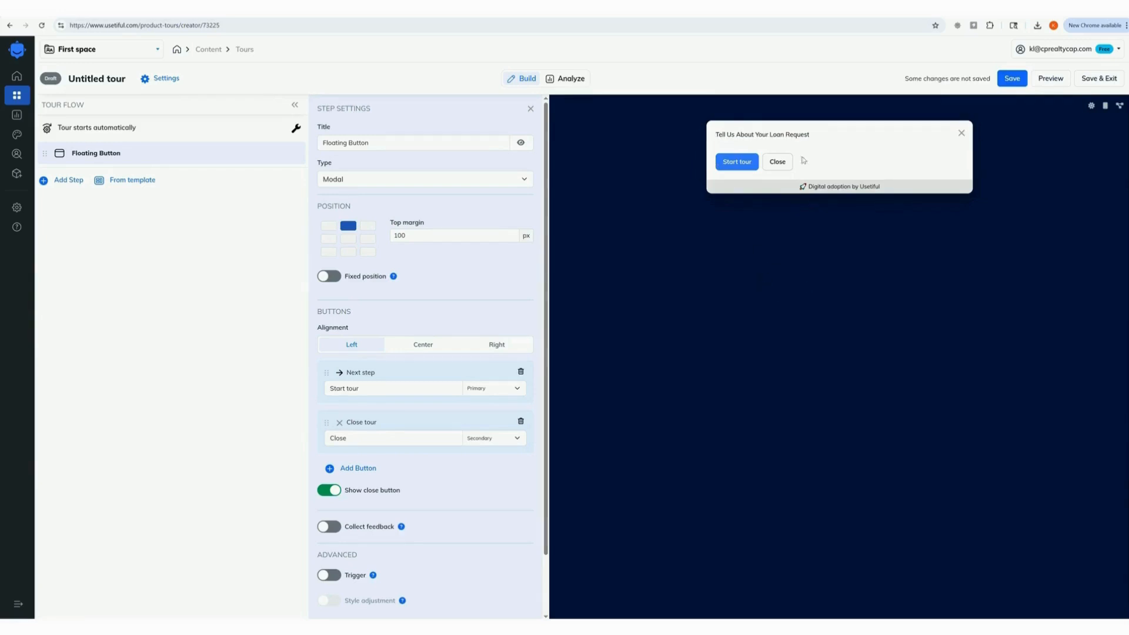
# Step: Make the modal text "Tell Us About Your Loan Request" bold
pyautogui.click(824, 133)
pyautogui.moveTo(824, 133); pyautogui.dragTo(707, 134)
pyautogui.click(759, 122)
pyautogui.click(802, 344)
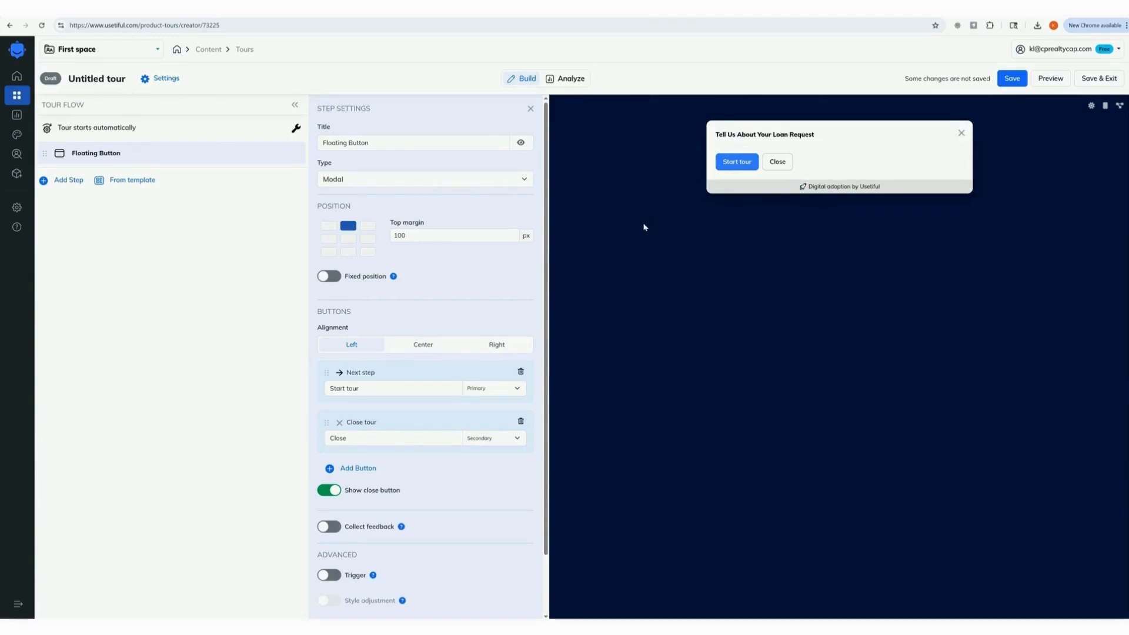
# Step: Change the Floating Button step's type to Slideout, positioned at Bottom right
pyautogui.click(501, 181)
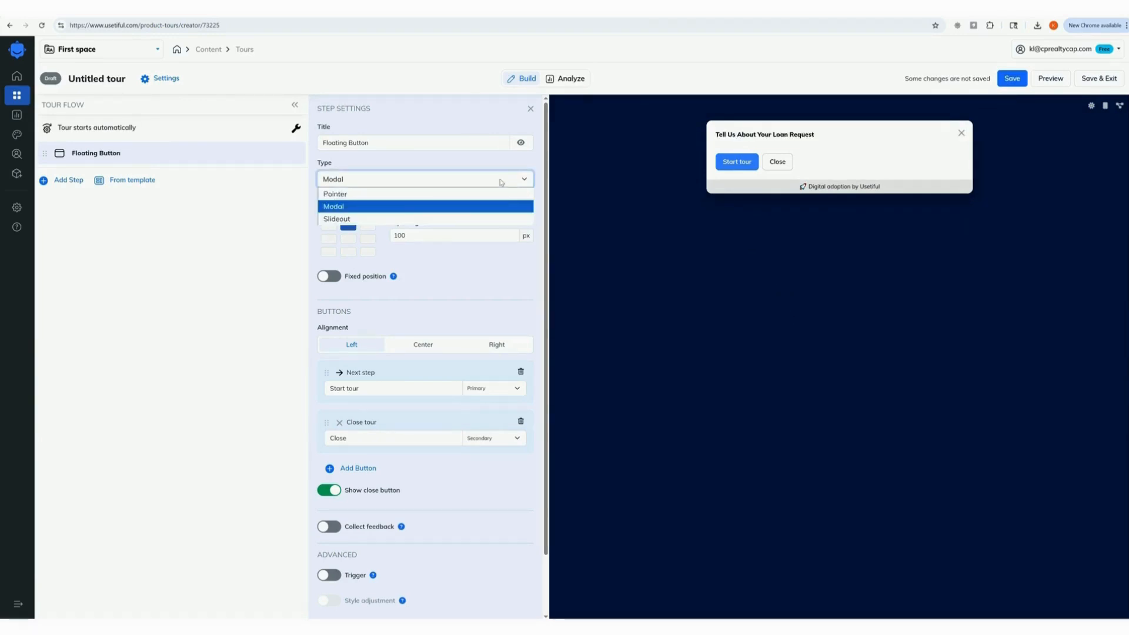
pyautogui.click(457, 218)
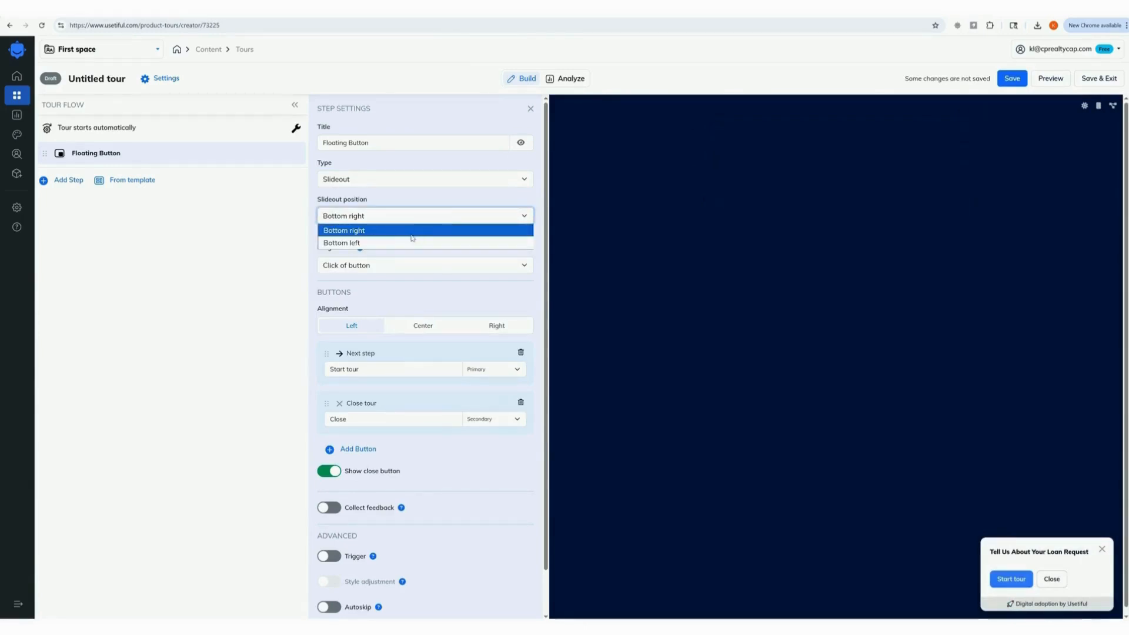
pyautogui.click(413, 231)
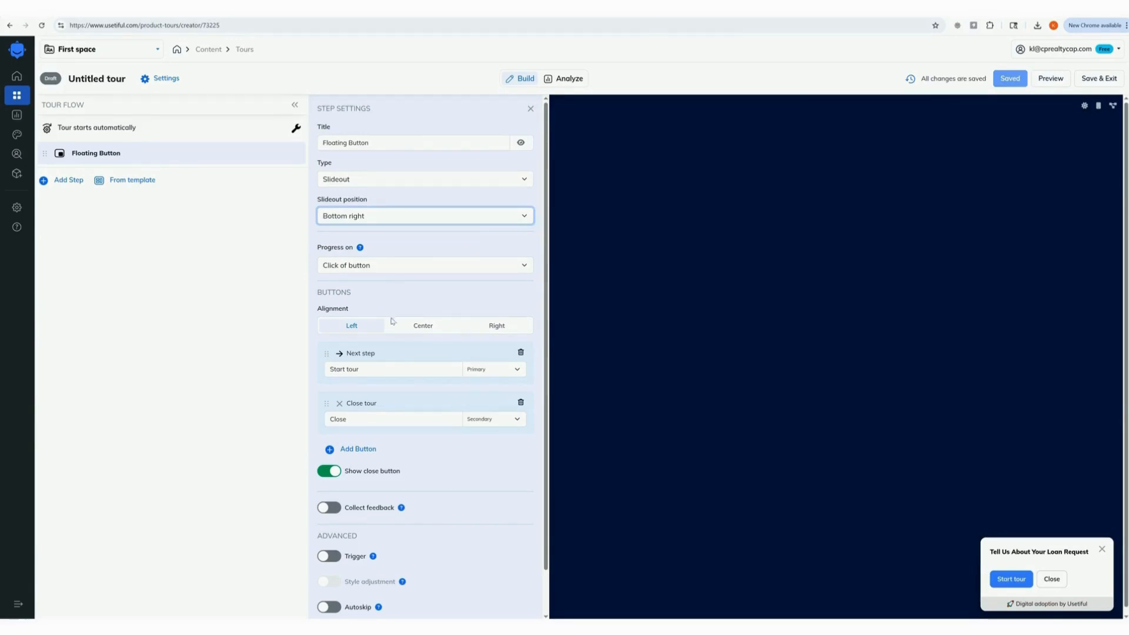
# Step: Compare the centre and right button alignments for the slideout and set the alignment to Center
pyautogui.click(425, 326)
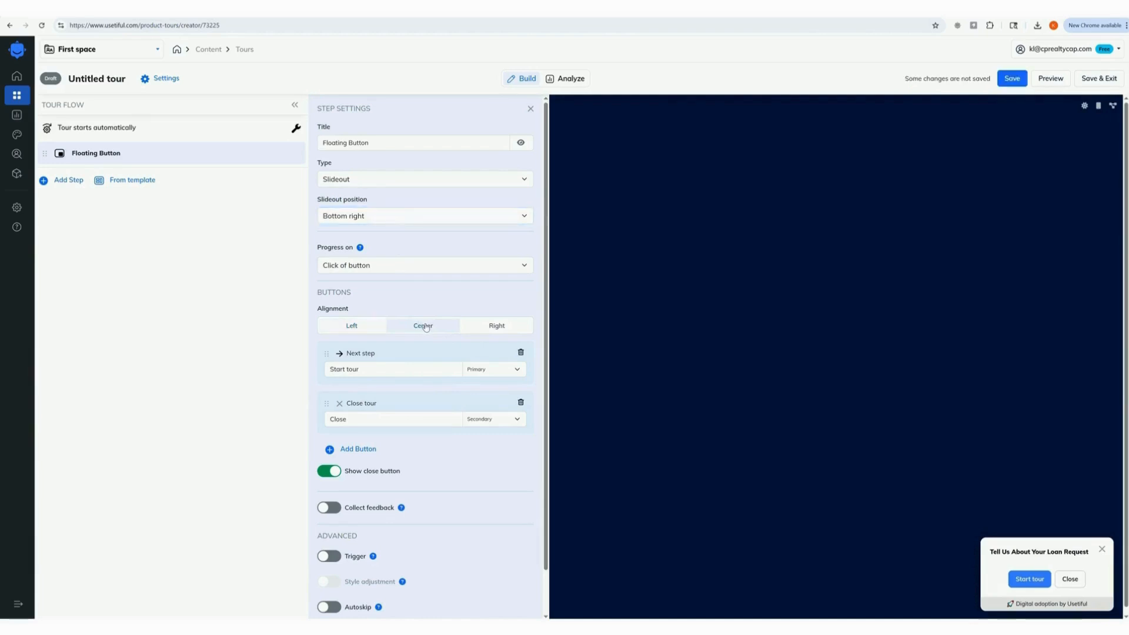
pyautogui.click(493, 328)
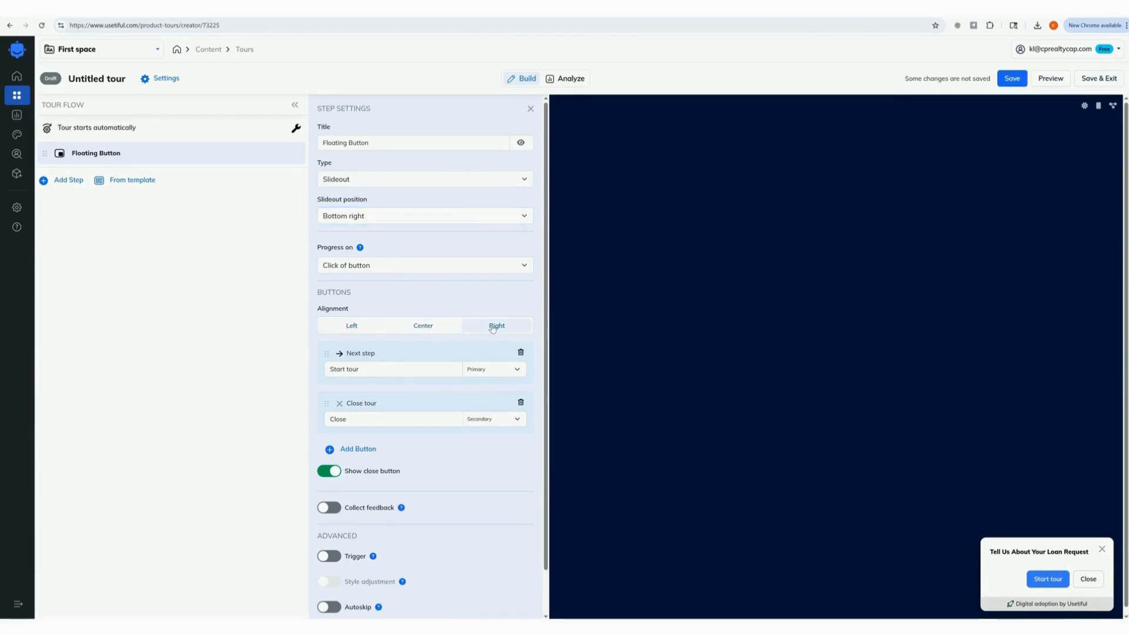
pyautogui.click(425, 327)
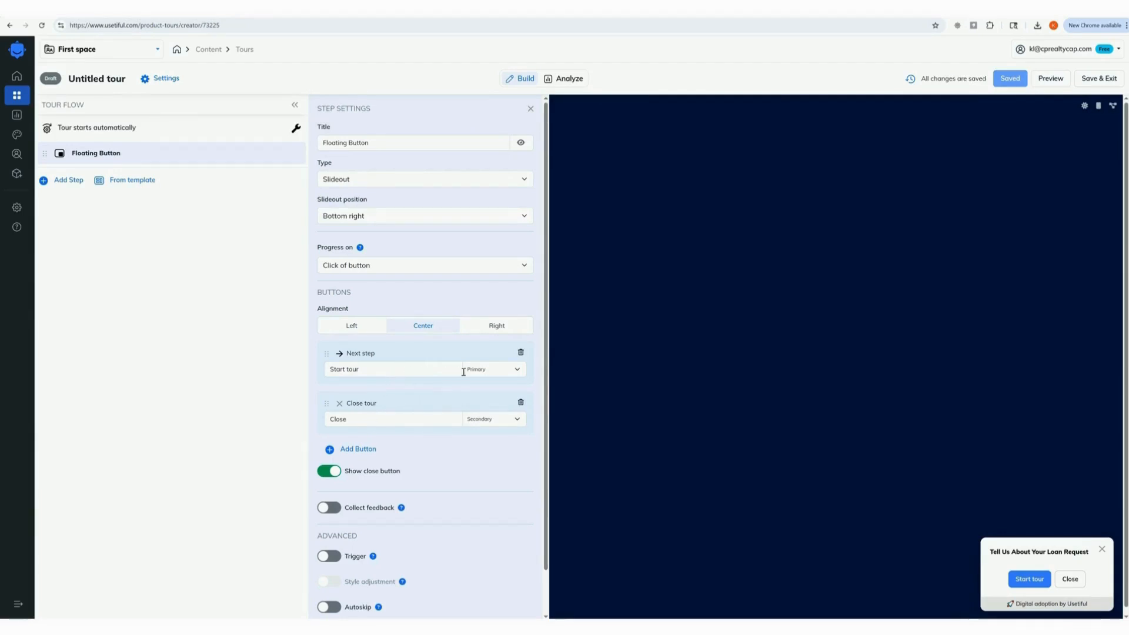
# Step: Add a "Go to..." button to the slideout and link it to the loan application URL copied from FundView's Loans page share option
pyautogui.click(357, 453)
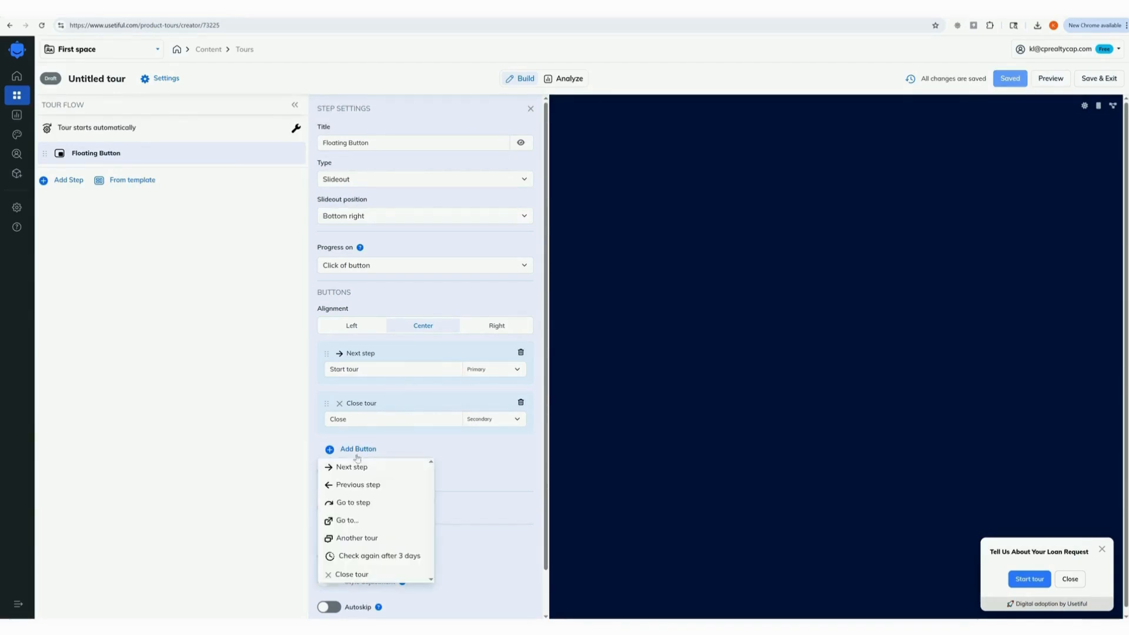
pyautogui.click(350, 522)
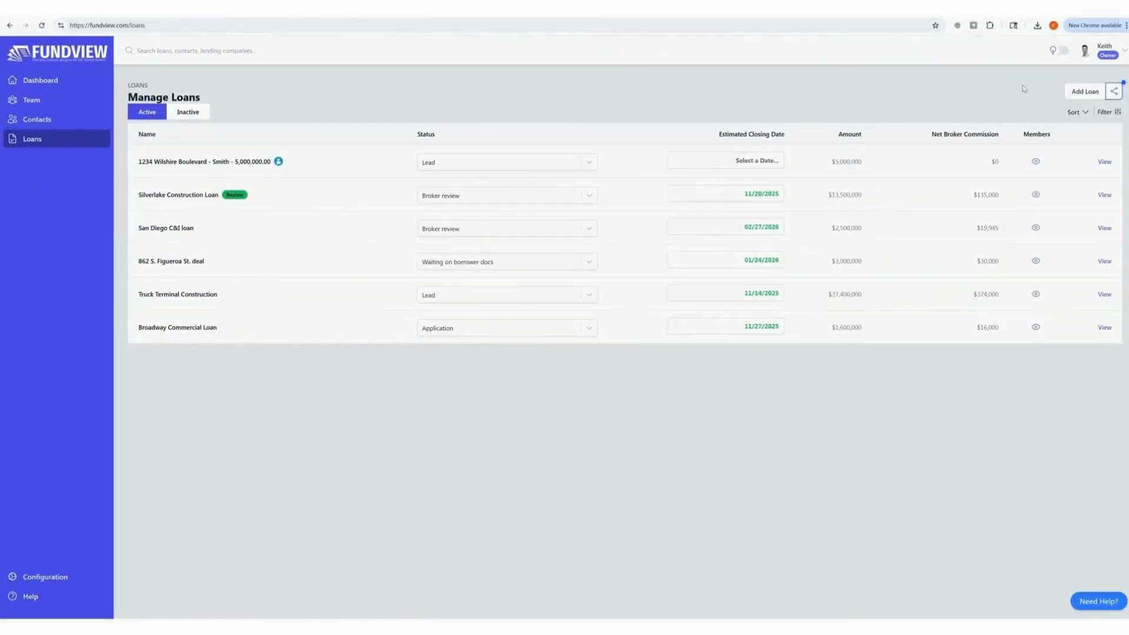
pyautogui.click(1116, 93)
pyautogui.click(1116, 93)
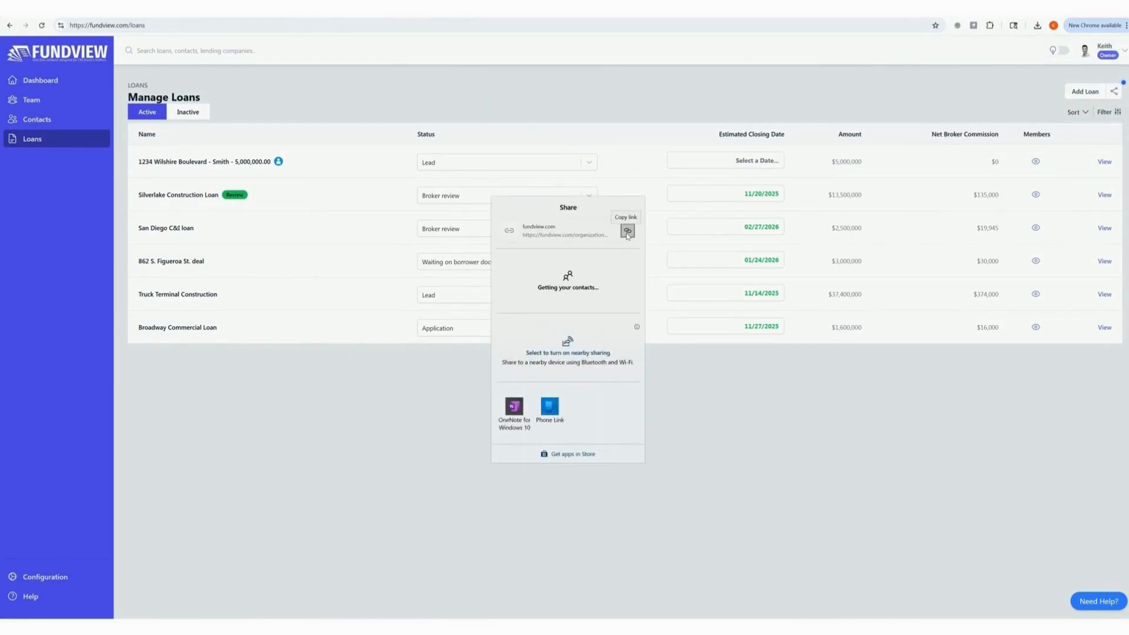
pyautogui.click(627, 233)
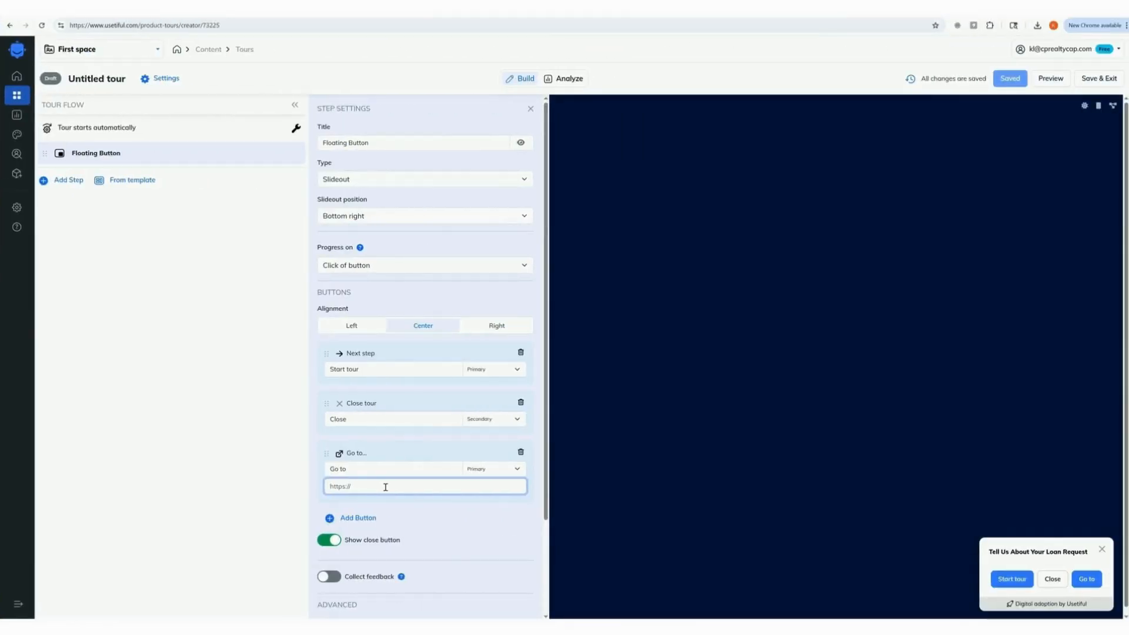
pyautogui.hotkey('ctrl', 'v')
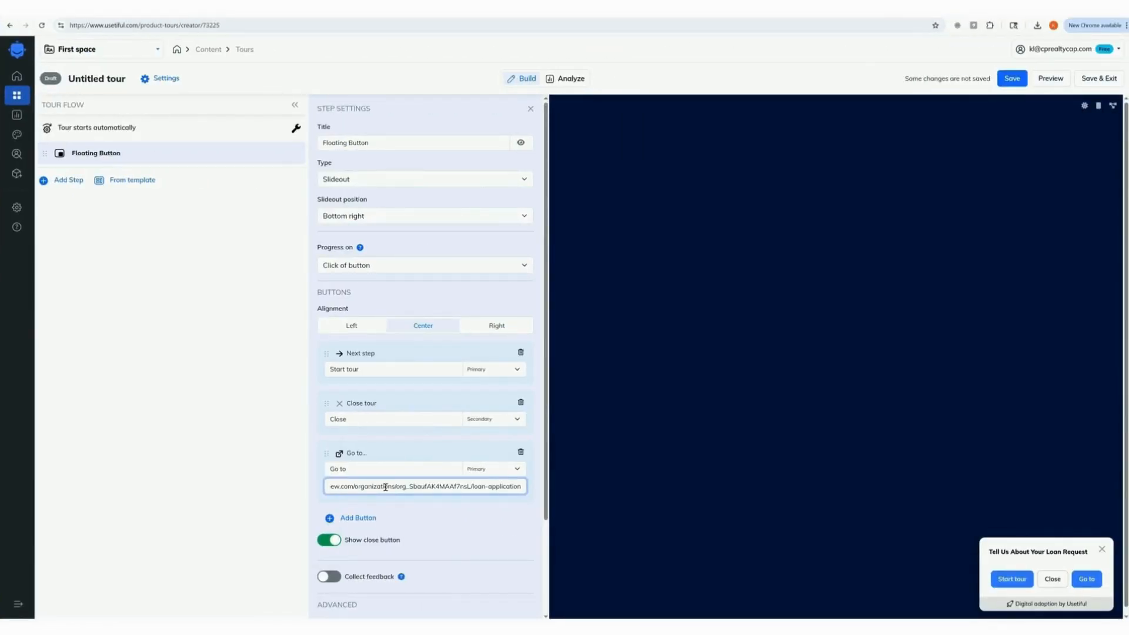
pyautogui.click(465, 515)
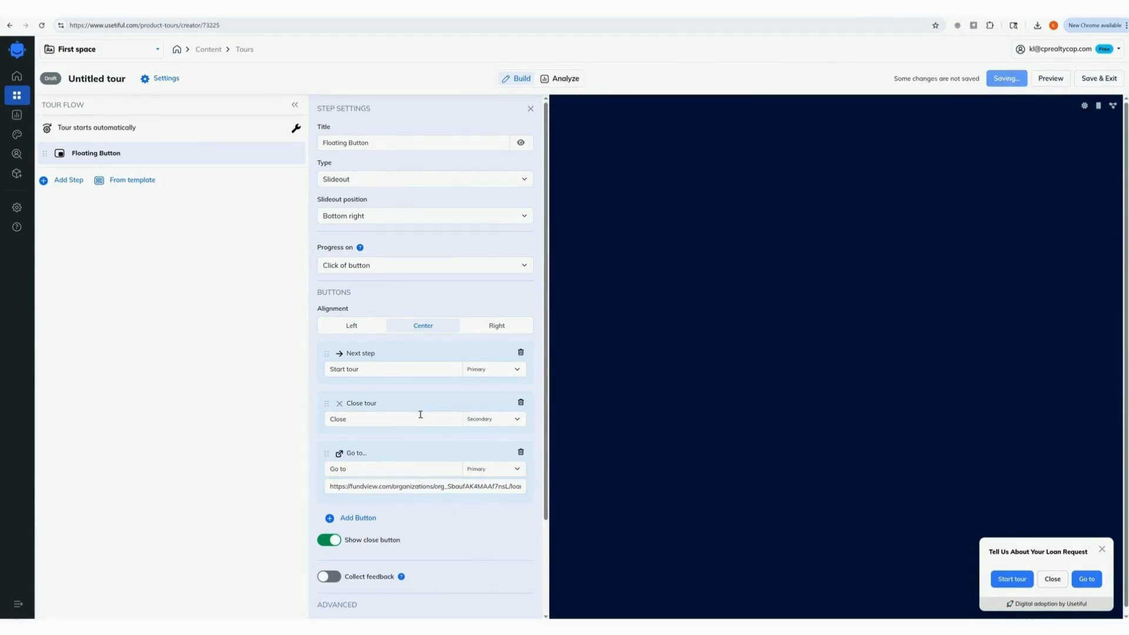
# Step: Delete the slideout's "Next step" and "Close tour" buttons, keeping only the "Go to" button
pyautogui.click(521, 353)
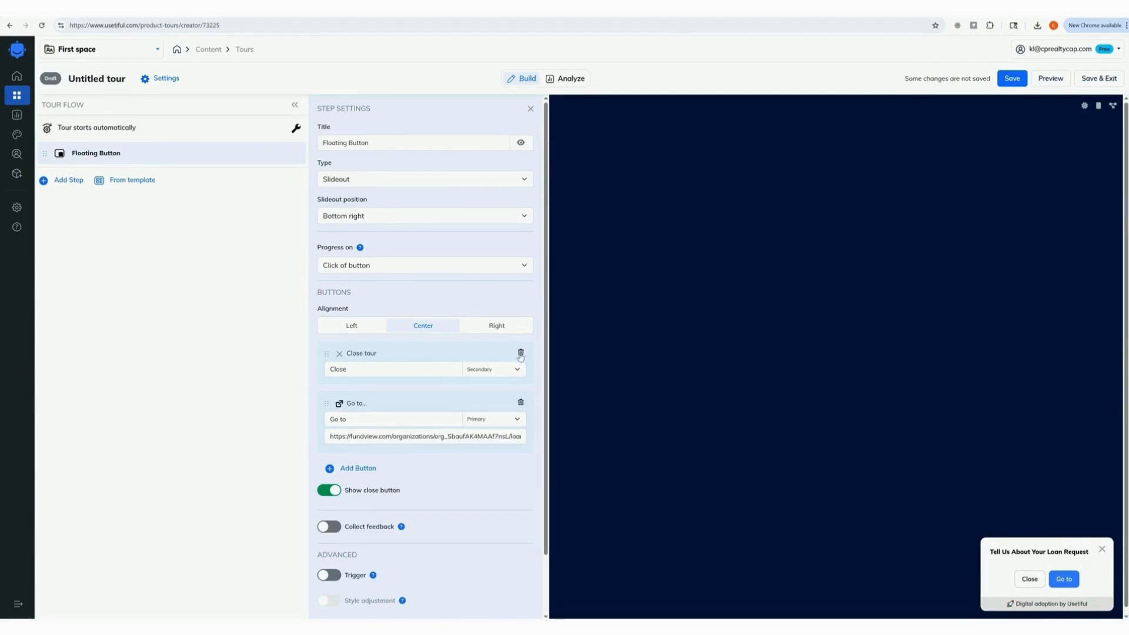
pyautogui.click(521, 353)
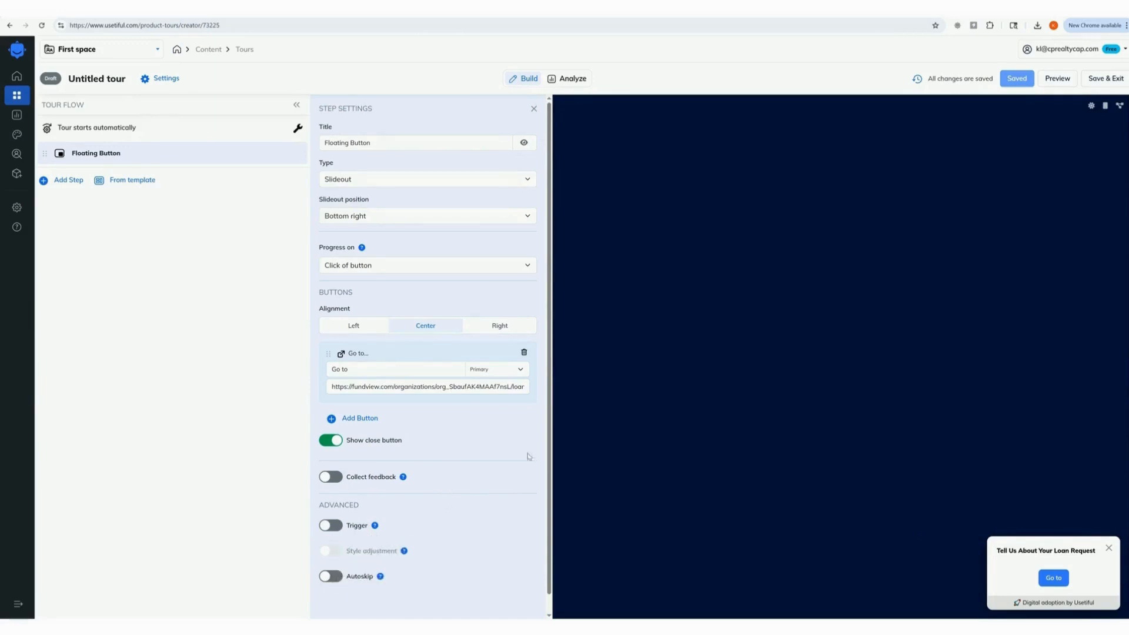
pyautogui.scroll(-1, 529, 450)
pyautogui.scroll(1, 520, 447)
# Step: Name the tour "Button for inquiry" in its settings and choose how often it is shown to users
pyautogui.moveTo(248, 160)
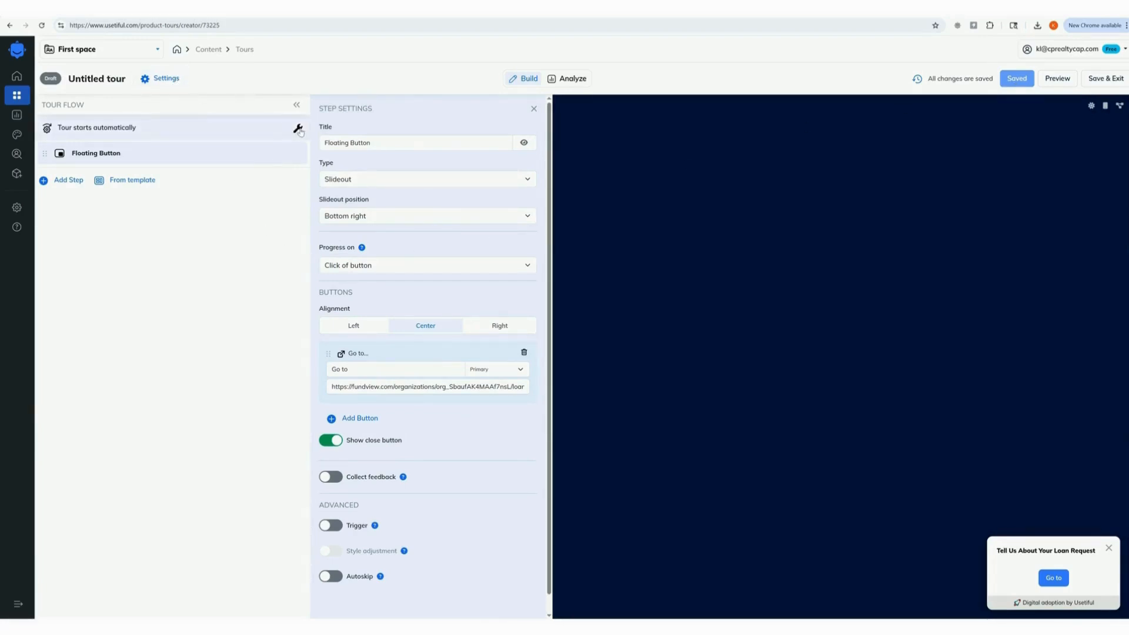
pyautogui.click(176, 79)
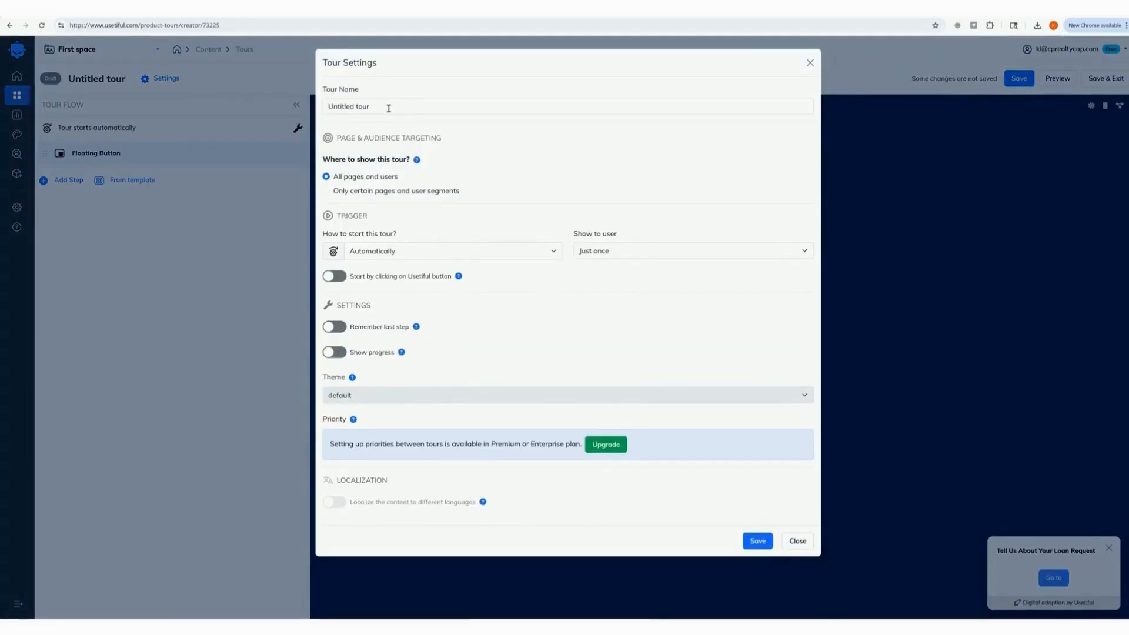
pyautogui.moveTo(389, 109); pyautogui.dragTo(324, 112)
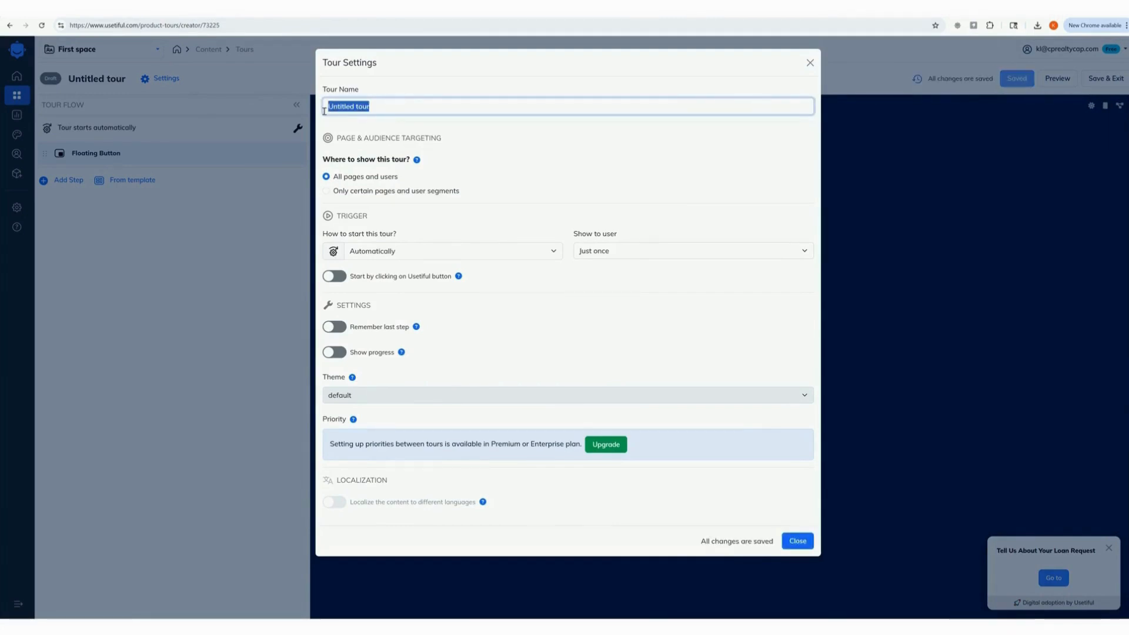
pyautogui.write('Button ')
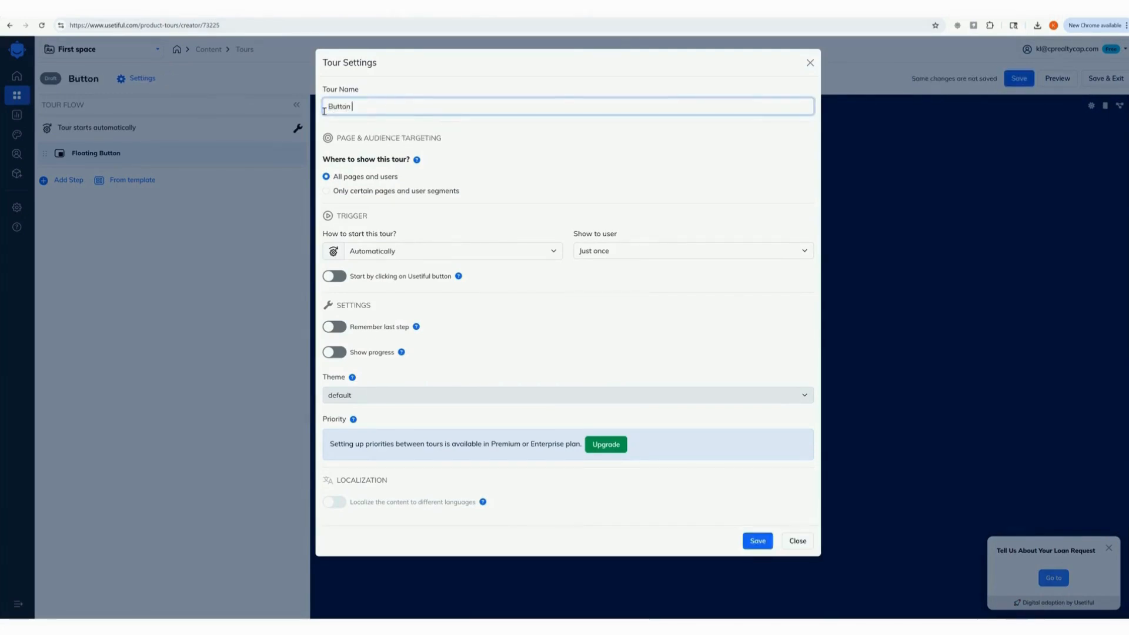
pyautogui.write('for inquiry')
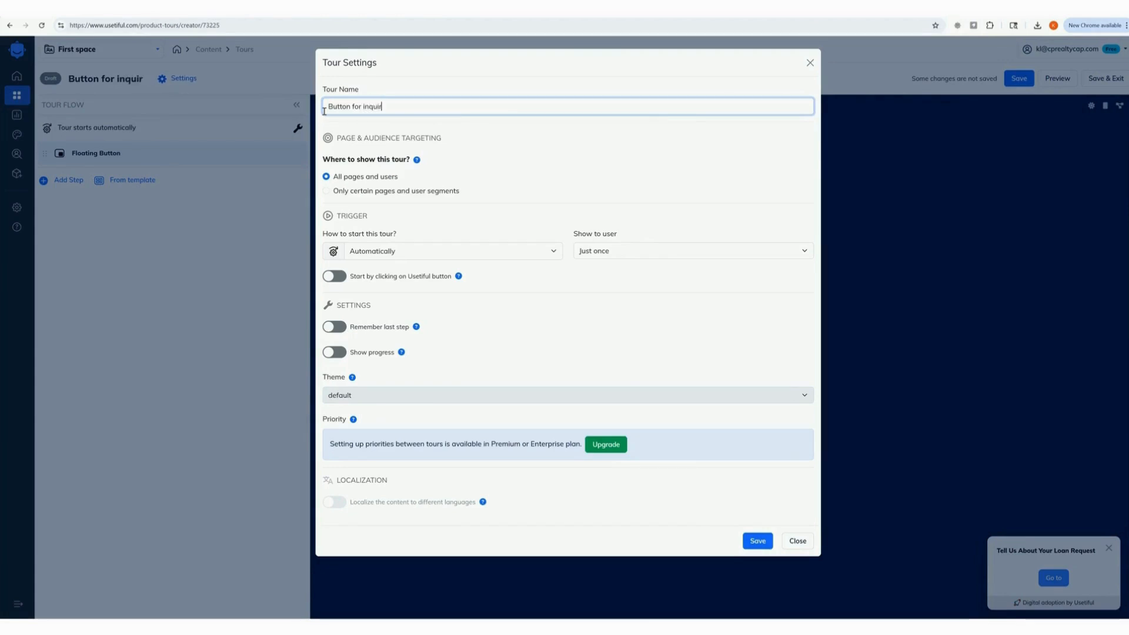
pyautogui.click(473, 147)
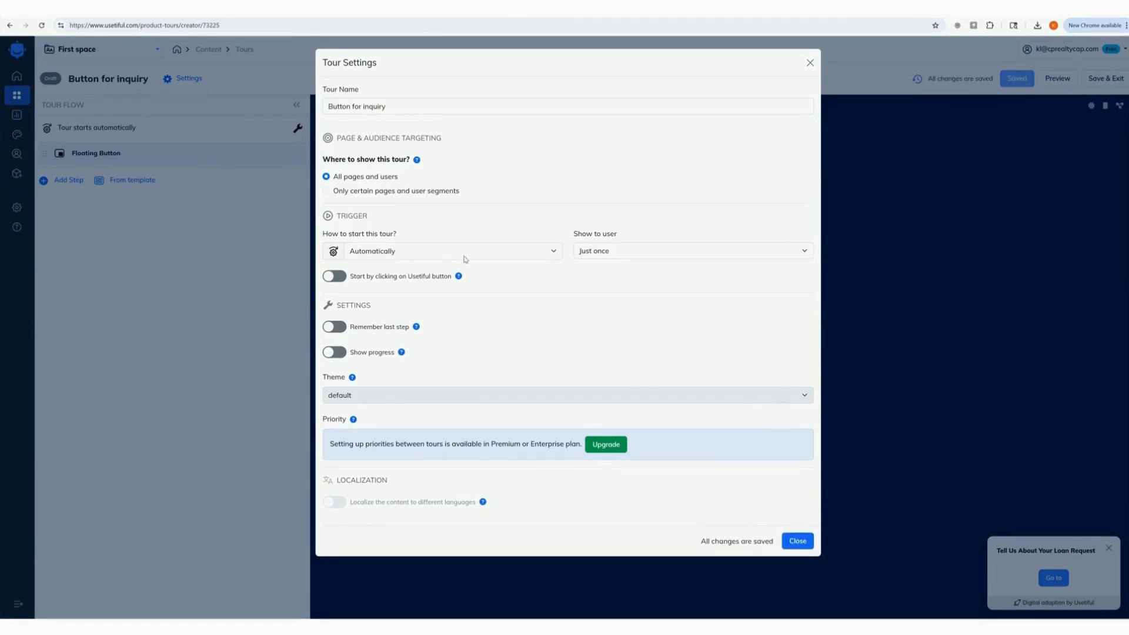
pyautogui.click(610, 257)
pyautogui.click(611, 278)
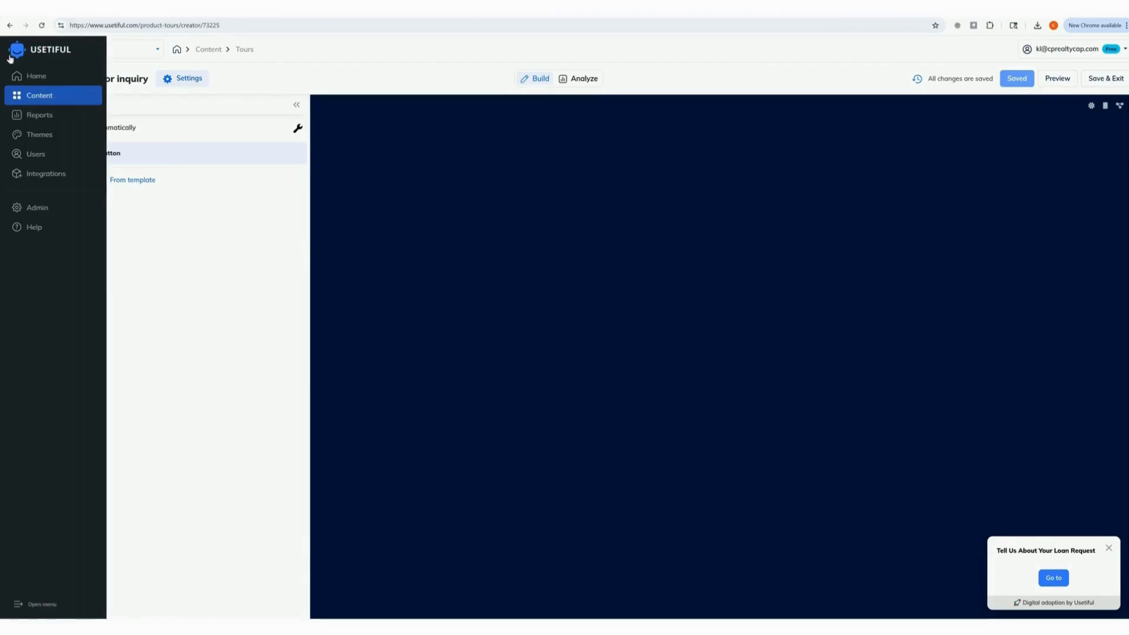
# Step: Review Usetiful's web code snippet installation guide and ask ChatGPT "how to install usetiful tour into my wix site using code"
pyautogui.click(16, 78)
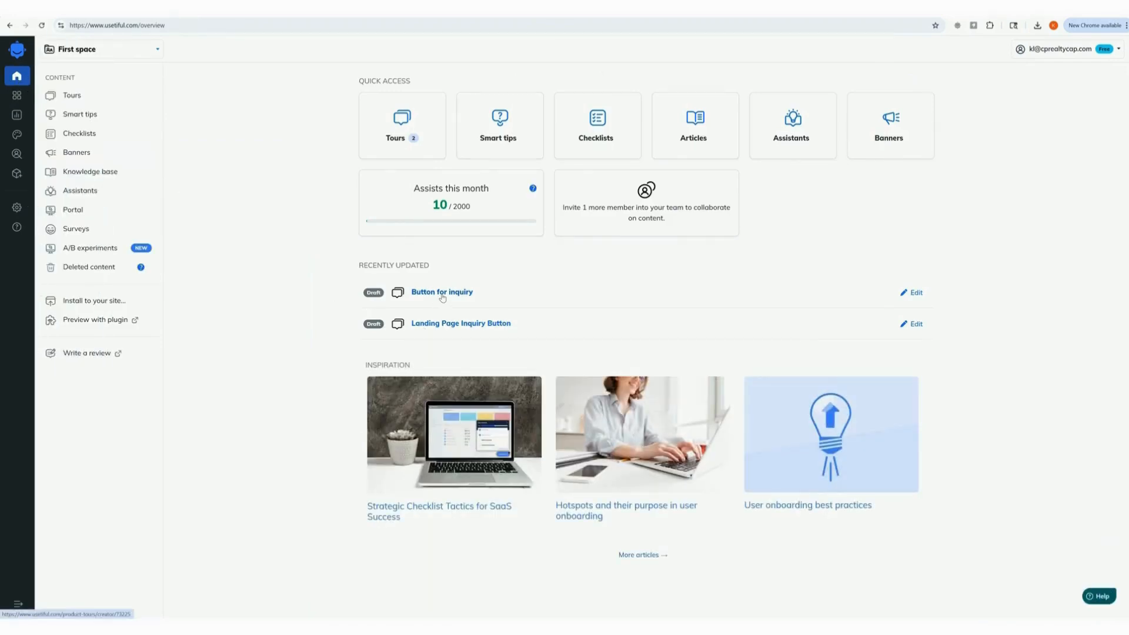
pyautogui.click(89, 304)
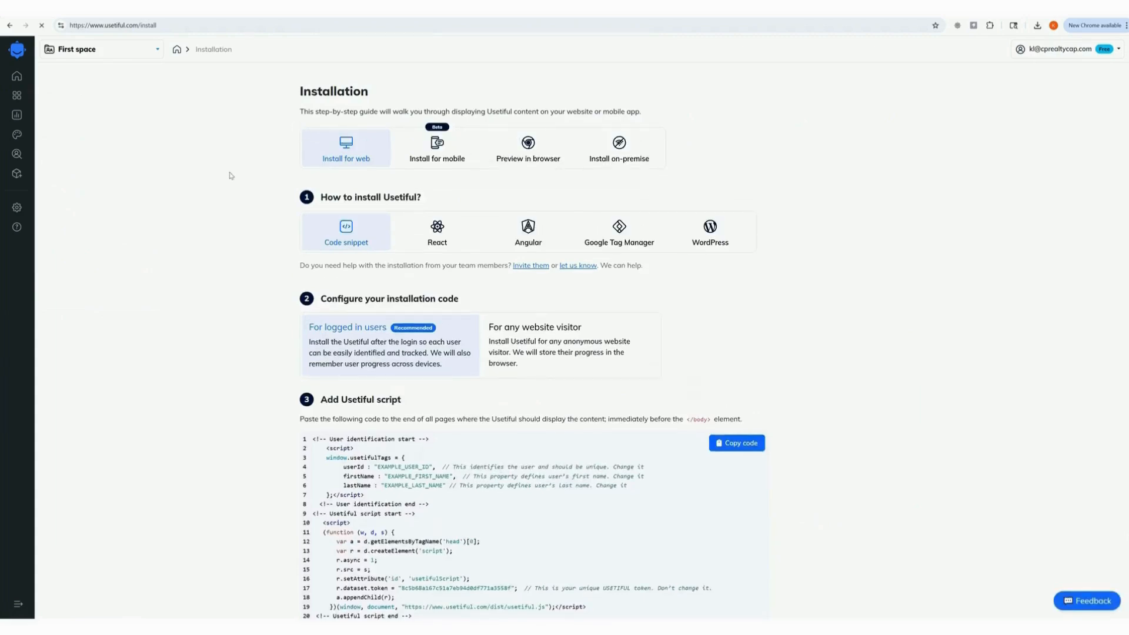
pyautogui.scroll(-1, 231, 176)
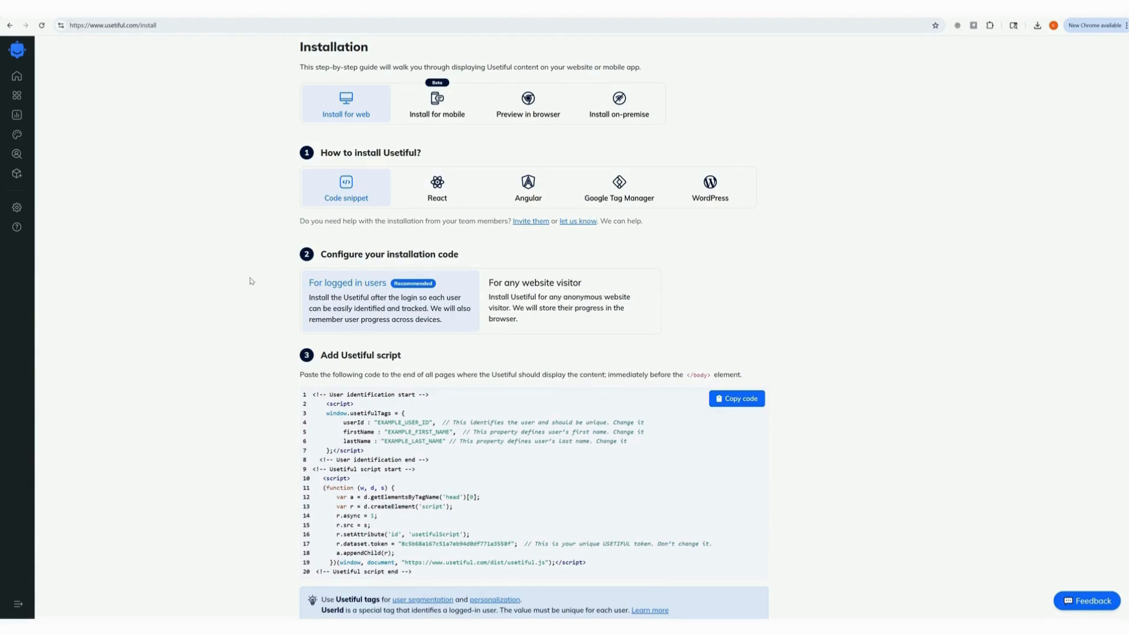
pyautogui.scroll(-3, 245, 302)
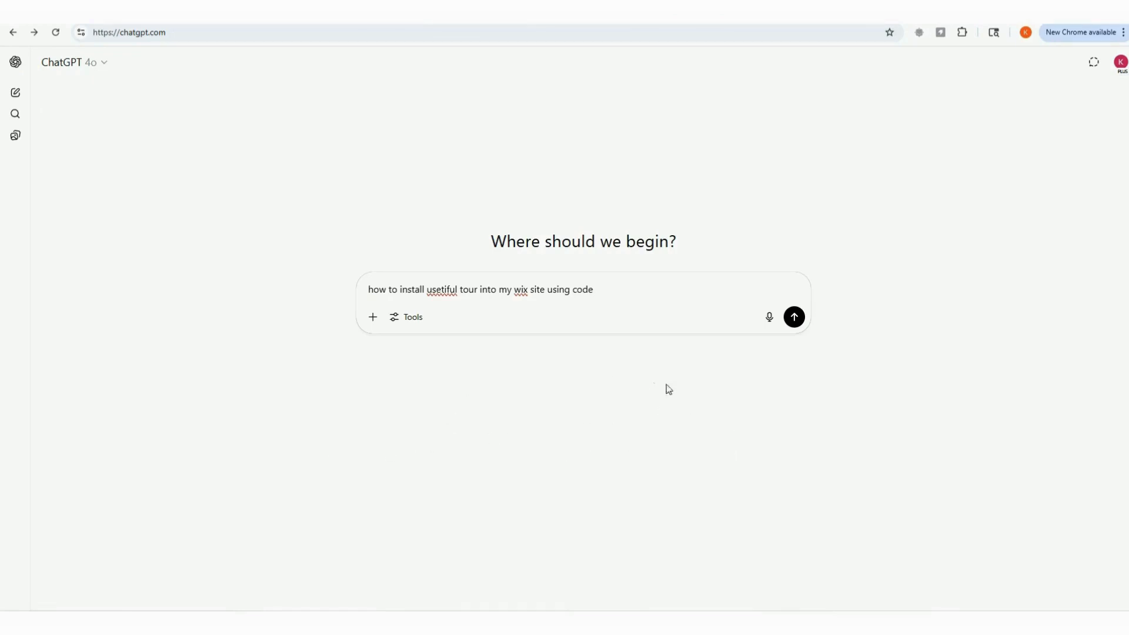
pyautogui.press('Return')
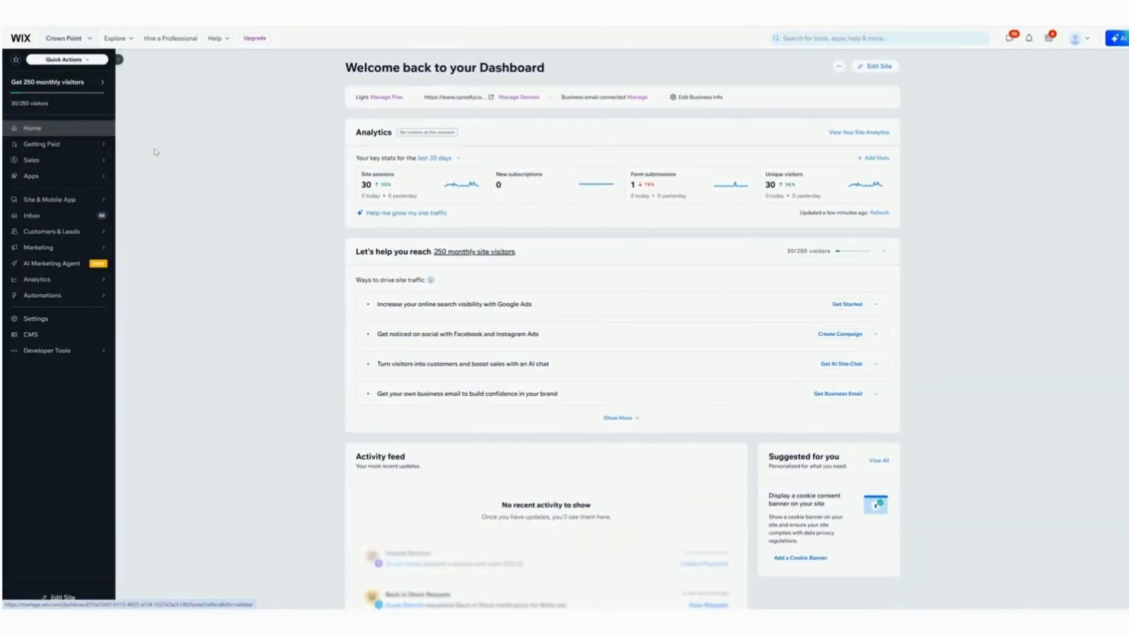
# Step: Switch to the Wix dashboard and open the site's Custom code settings
pyautogui.click(89, 322)
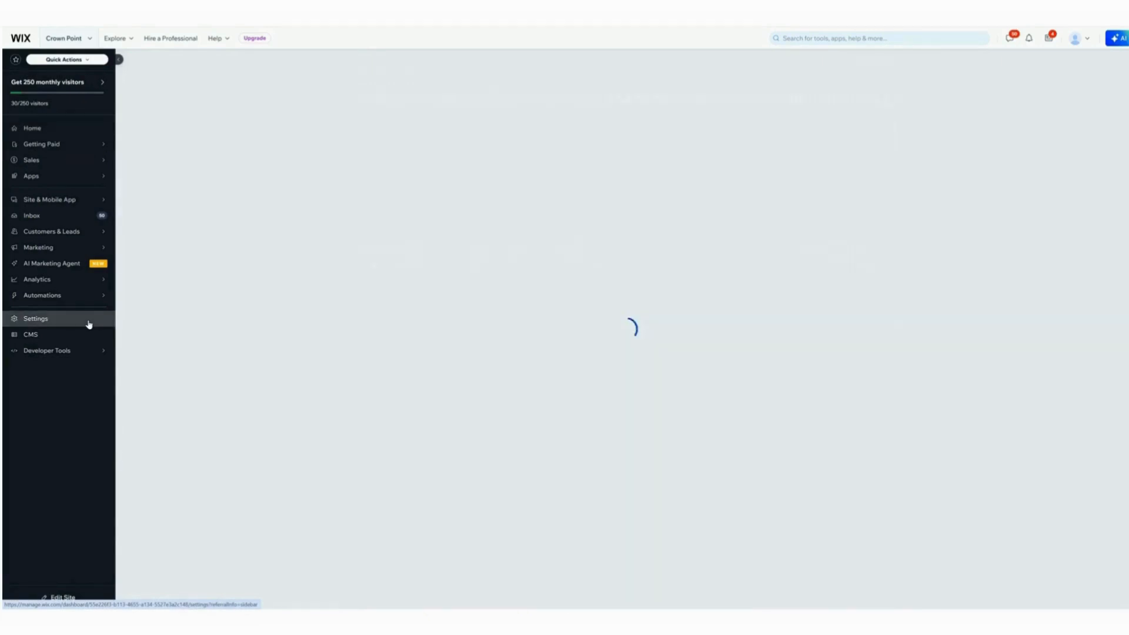
pyautogui.scroll(-5, 286, 313)
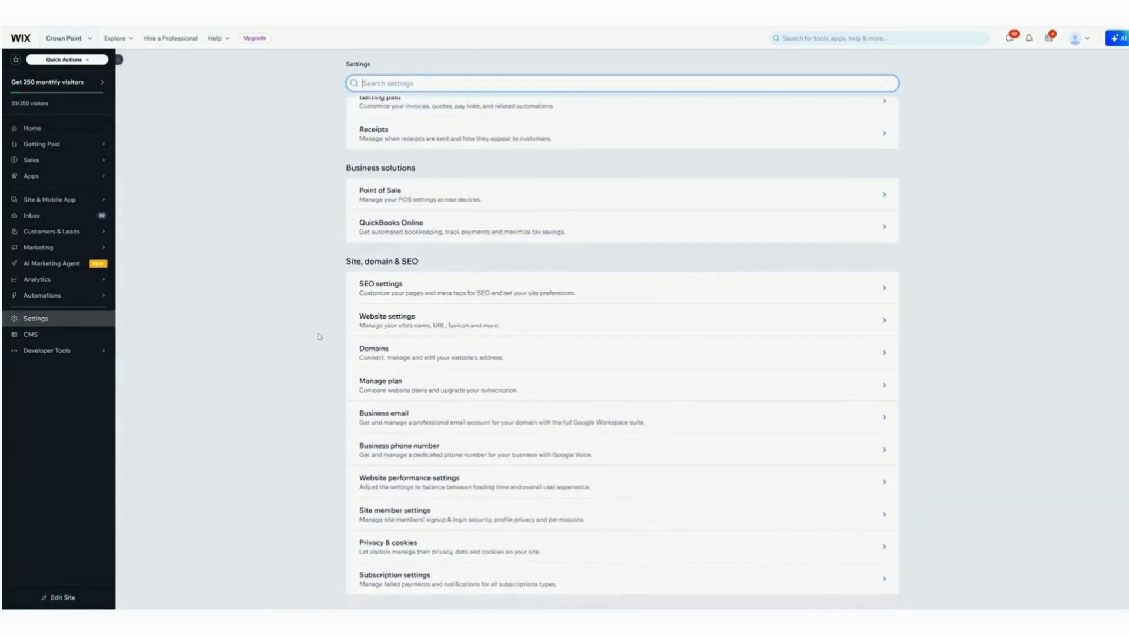
pyautogui.scroll(-6, 310, 391)
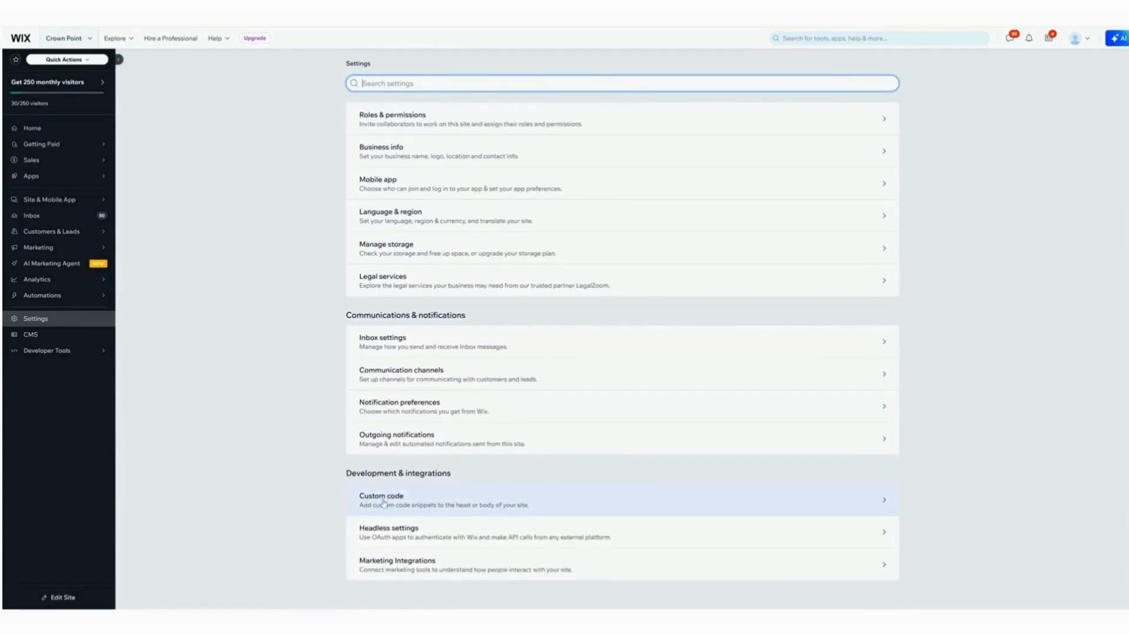
pyautogui.click(383, 504)
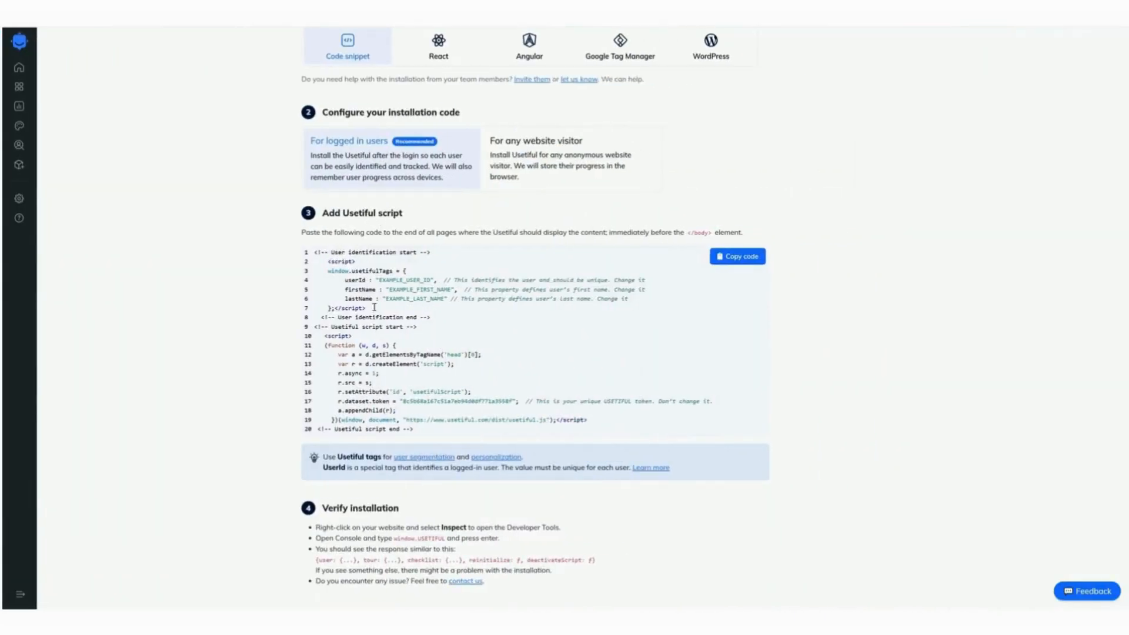
# Step: Copy the Usetiful installation script, including its account token, and paste it into the code snippet field of a new Wix custom code entry
pyautogui.click(750, 263)
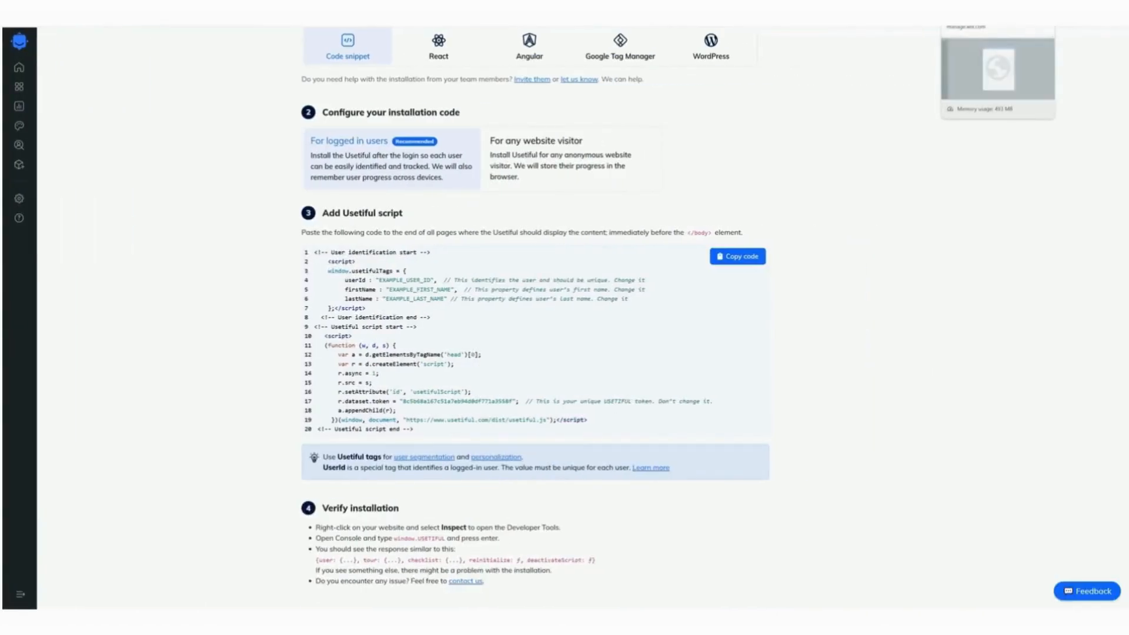
pyautogui.click(998, 7)
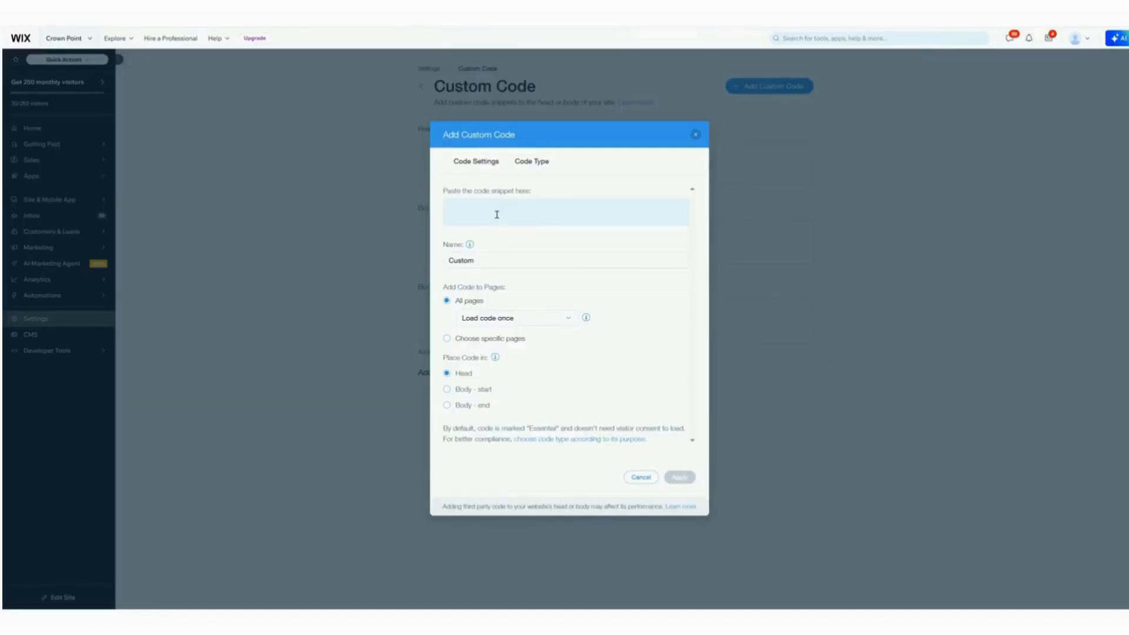
pyautogui.moveTo(444, 192); pyautogui.dragTo(533, 192)
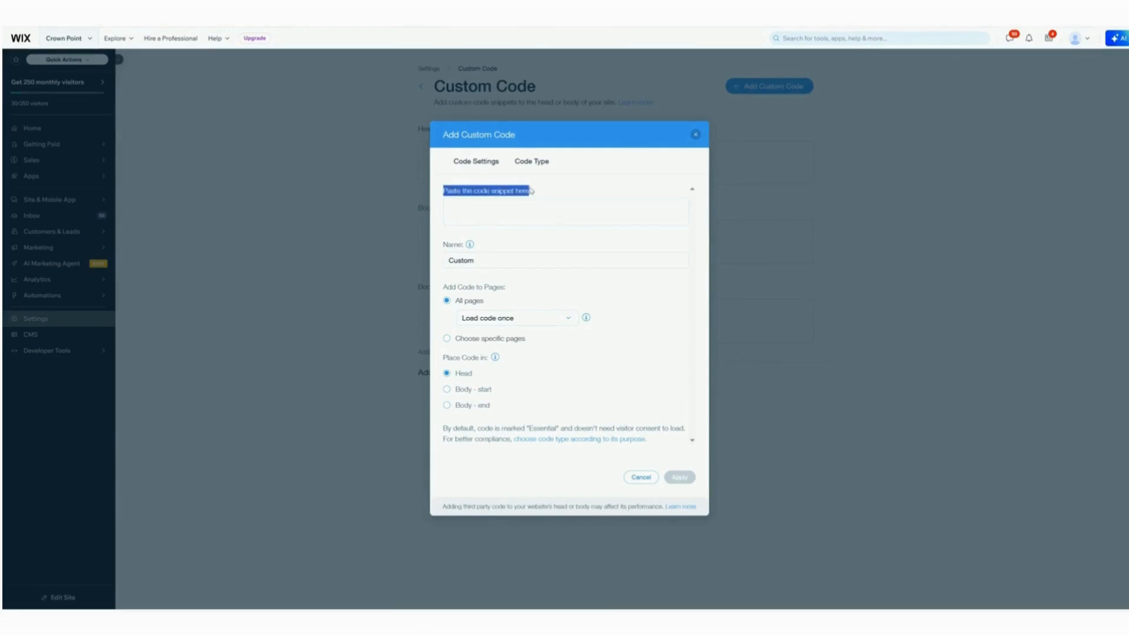
pyautogui.click(508, 209)
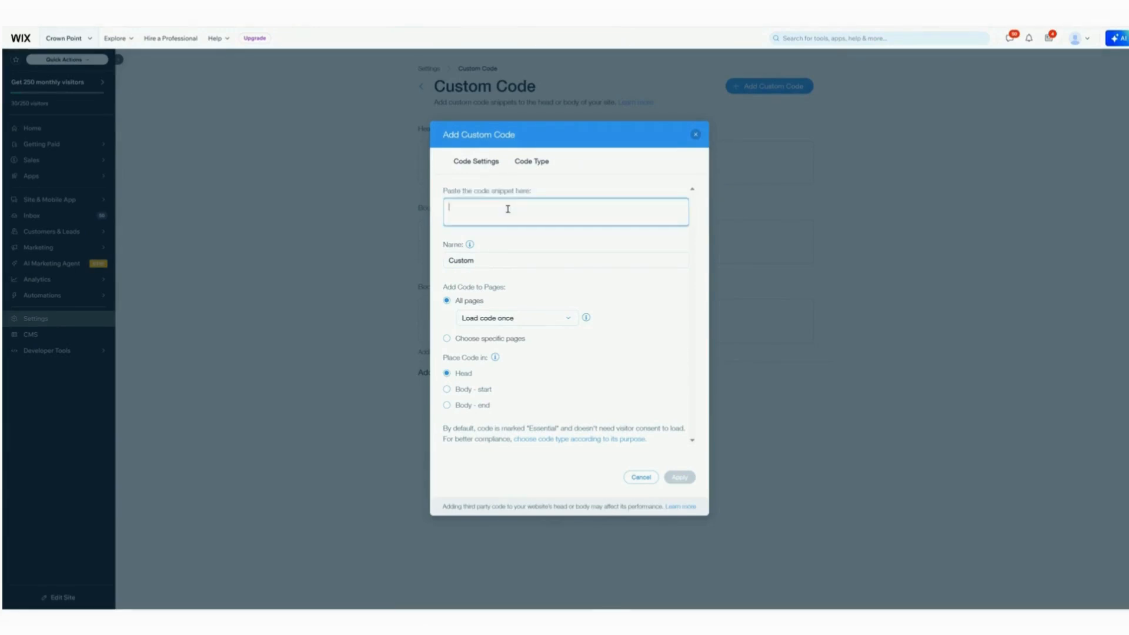
pyautogui.hotkey('ctrl', 'v')
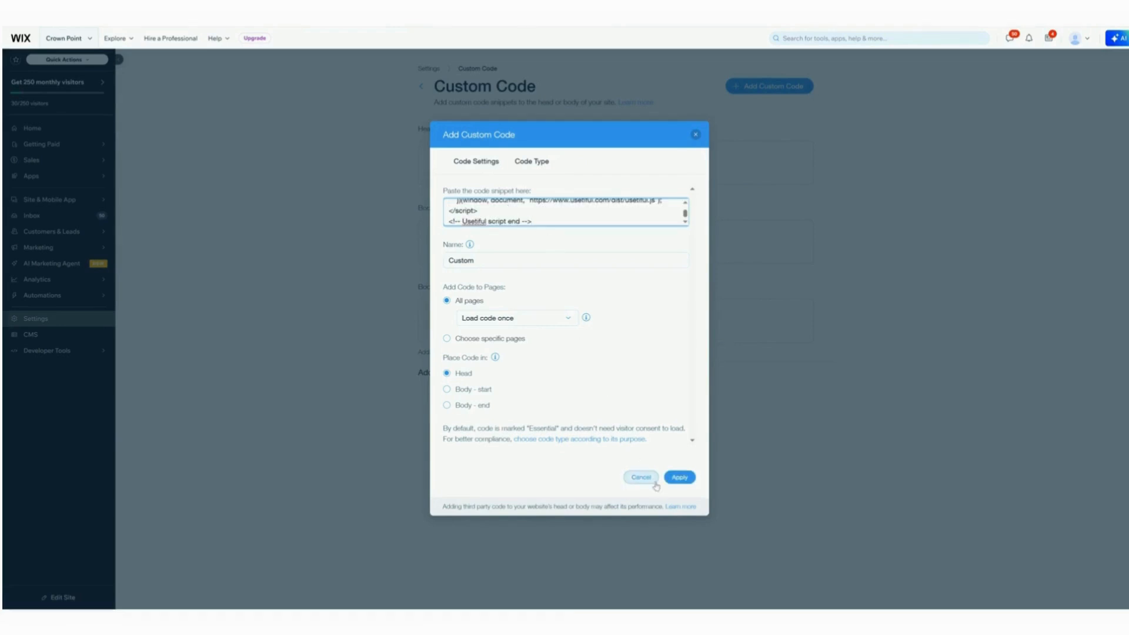
# Step: Apply the custom code to all pages of the Wix site, and publish the "Button for inquiry" tour in Usetiful
pyautogui.click(680, 478)
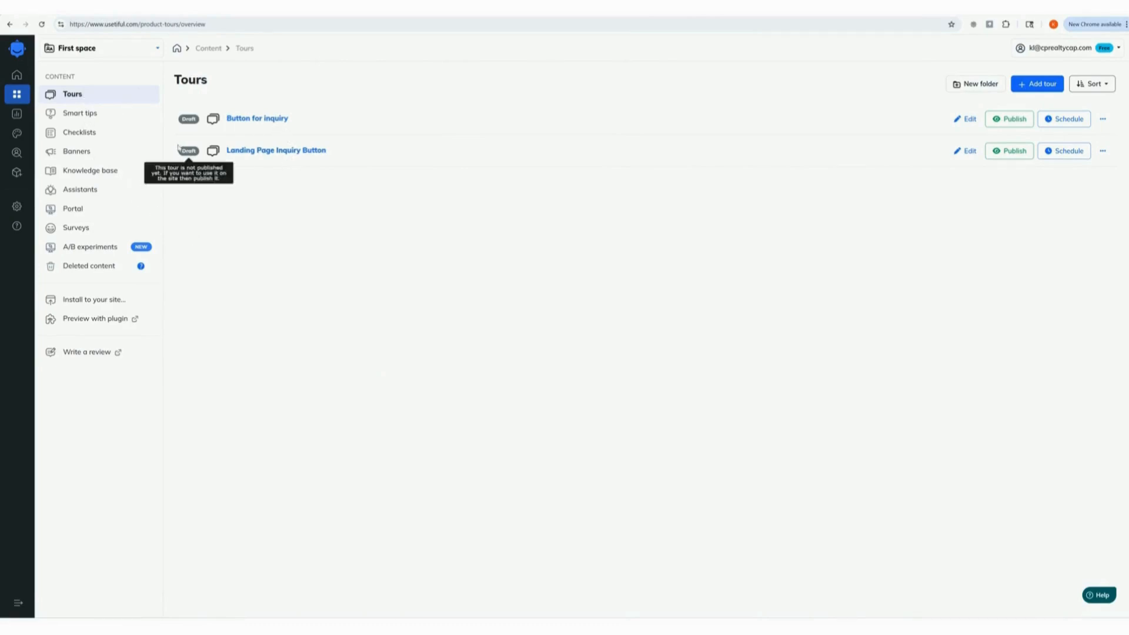
pyautogui.moveTo(191, 153)
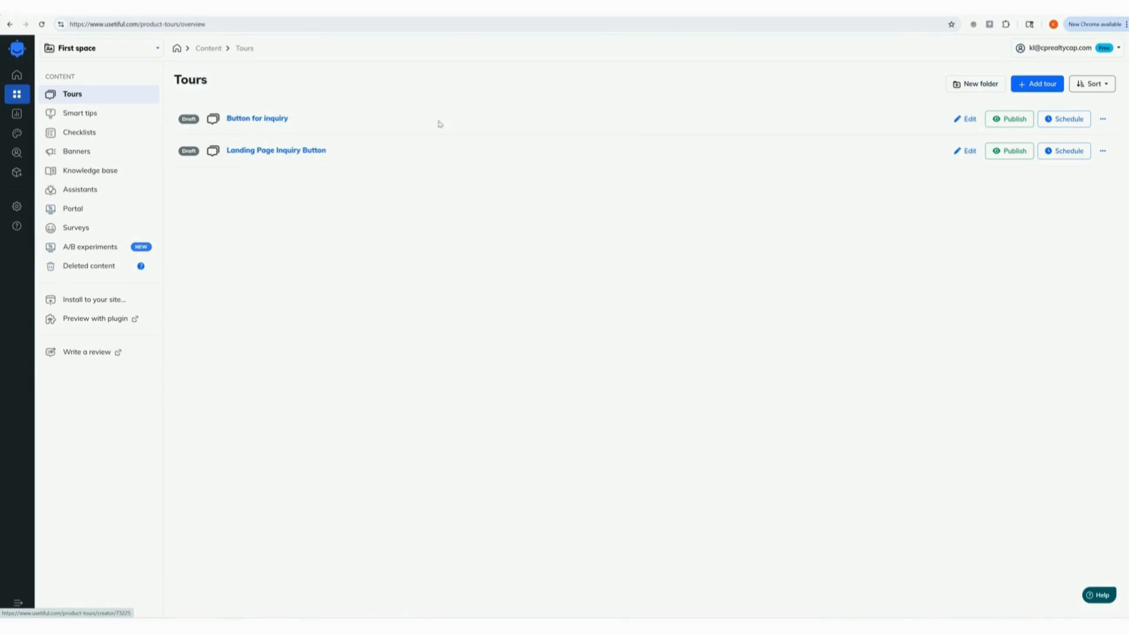
pyautogui.click(1009, 122)
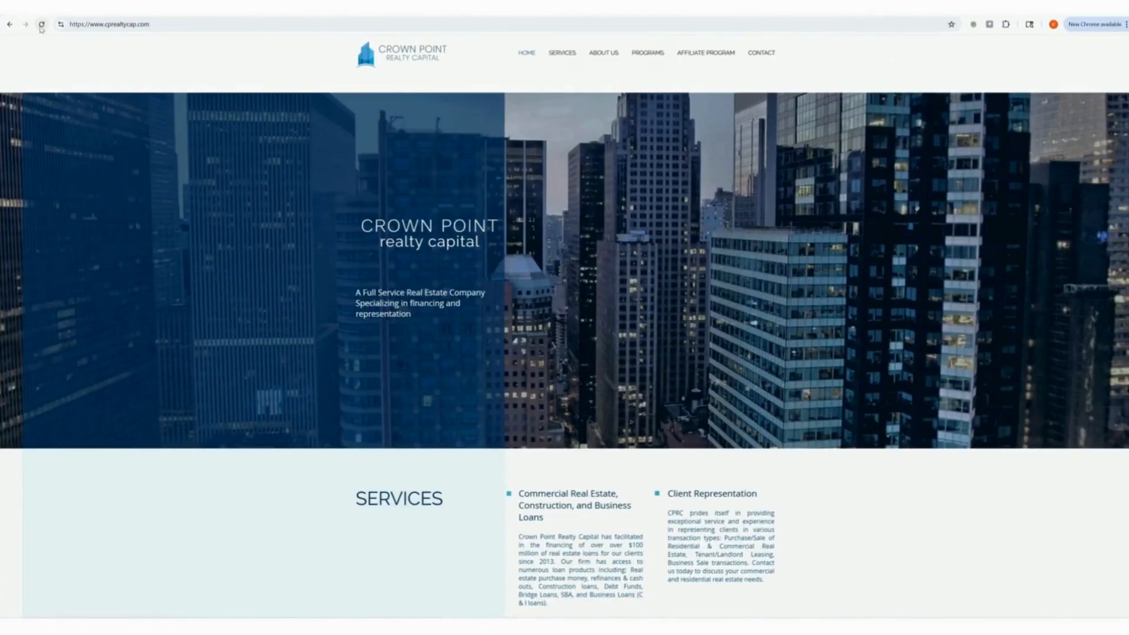
# Step: Reload the live Crown Point website and check how the floating loan request button behaves along the home page
pyautogui.click(42, 25)
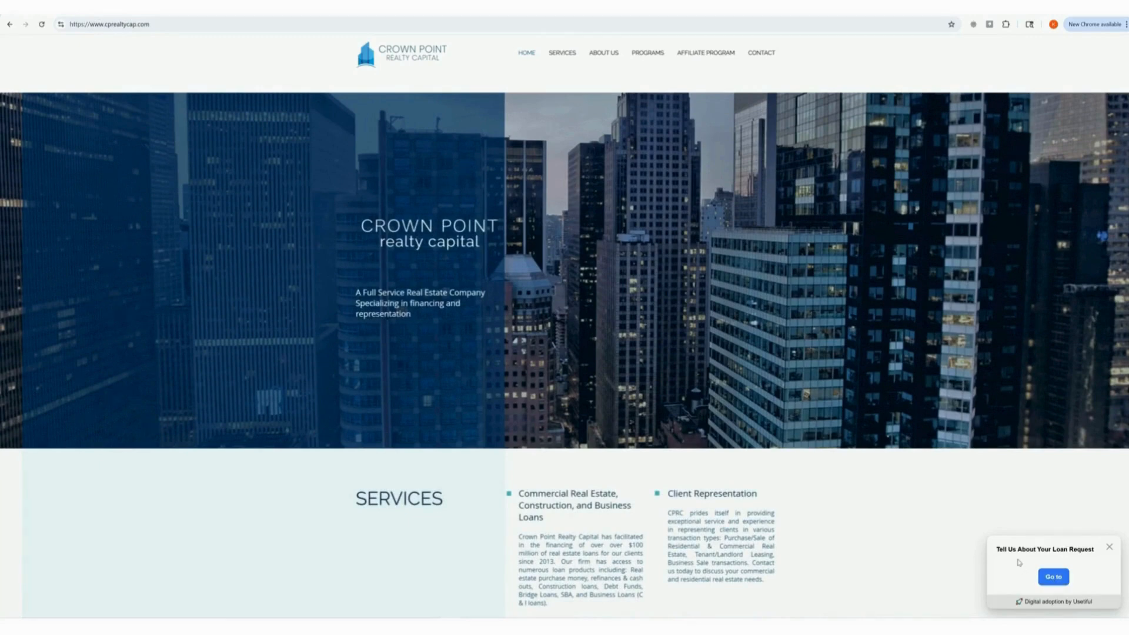
pyautogui.scroll(-5, 843, 530)
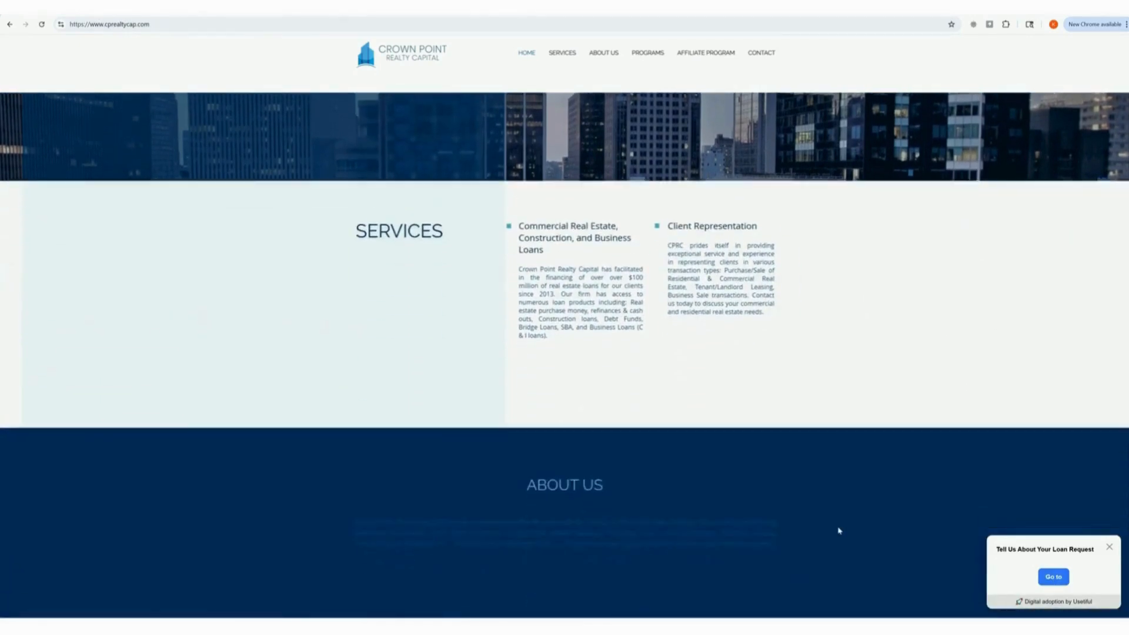
pyautogui.scroll(3, 843, 531)
pyautogui.scroll(-4, 842, 530)
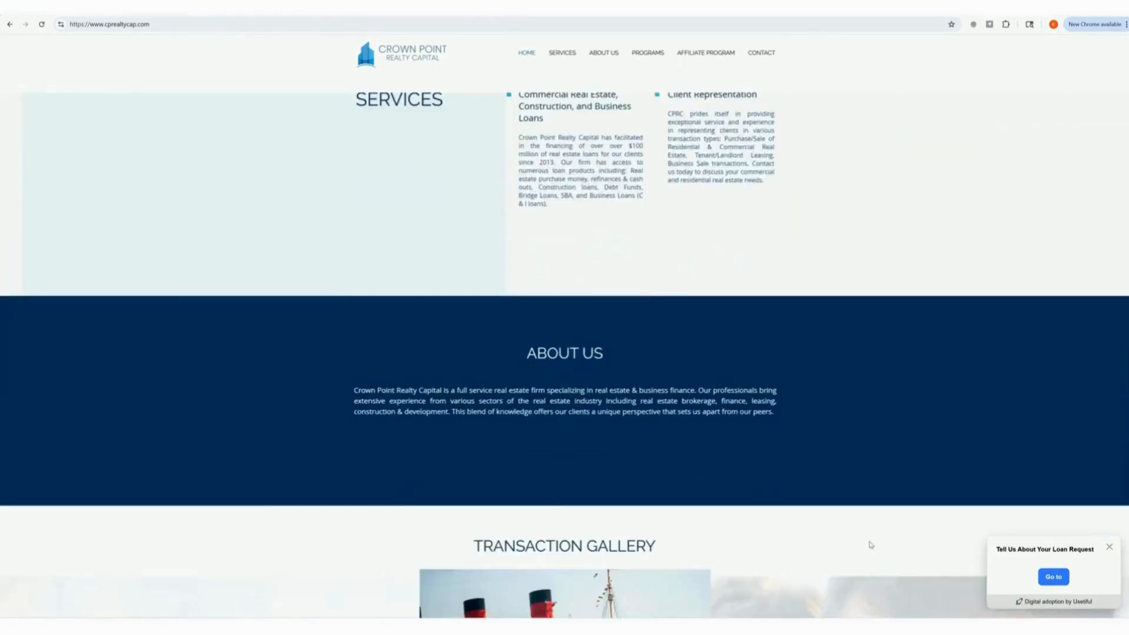
pyautogui.scroll(6, 872, 545)
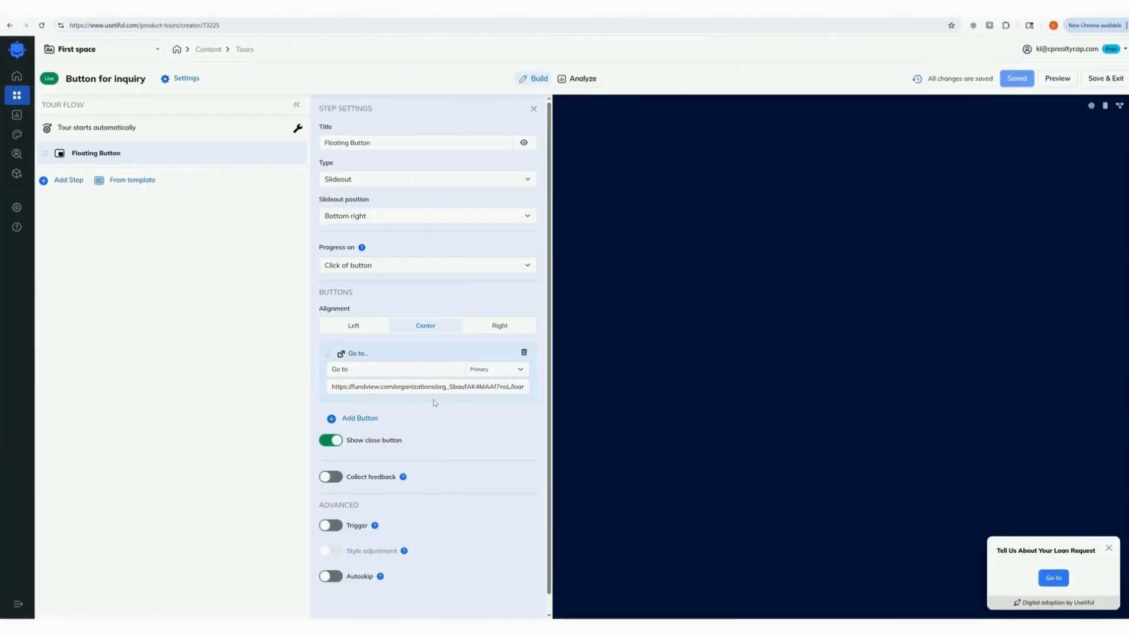
# Step: Change the floating button's label to "Click Here" in the Usetiful tour editor and save the tour
pyautogui.moveTo(414, 367); pyautogui.dragTo(319, 374)
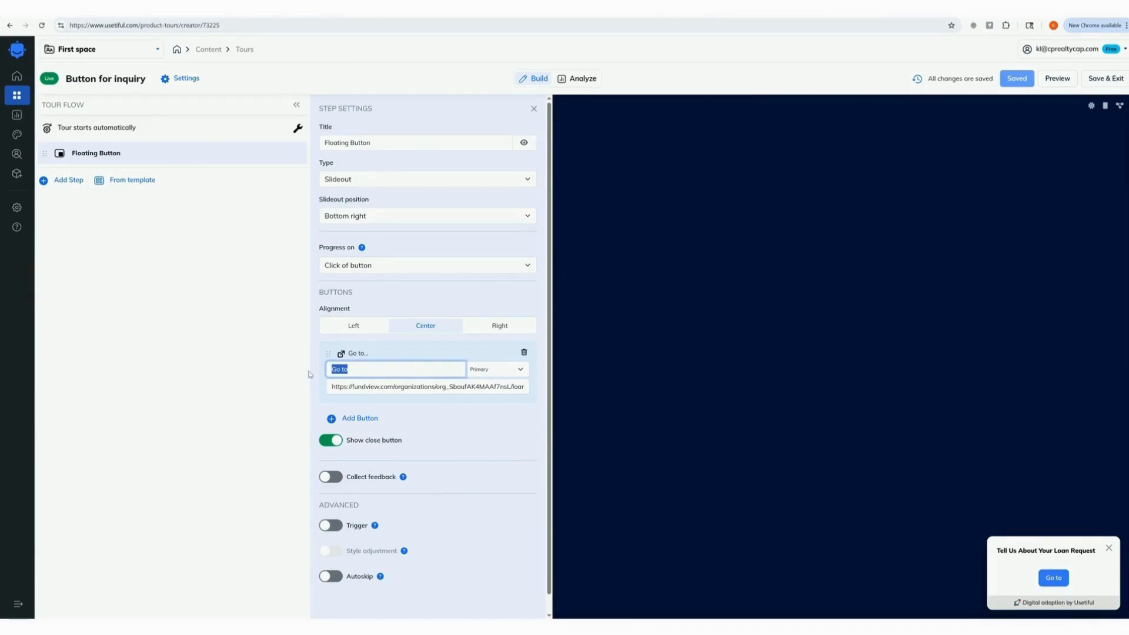
pyautogui.write('Cl')
pyautogui.write('ick H')
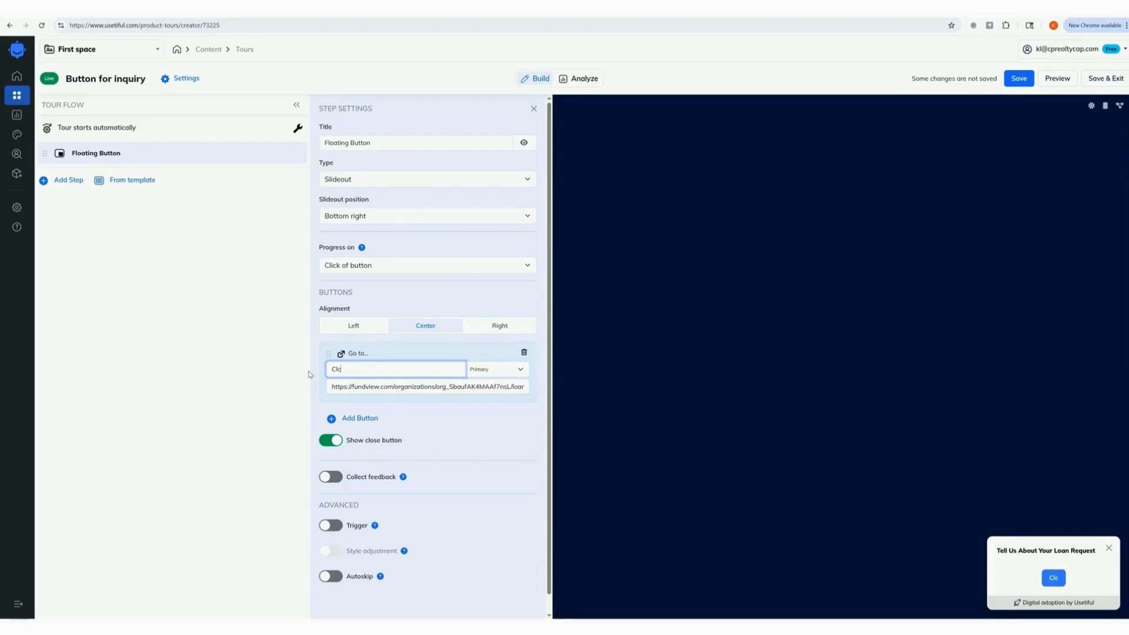
pyautogui.write('ere')
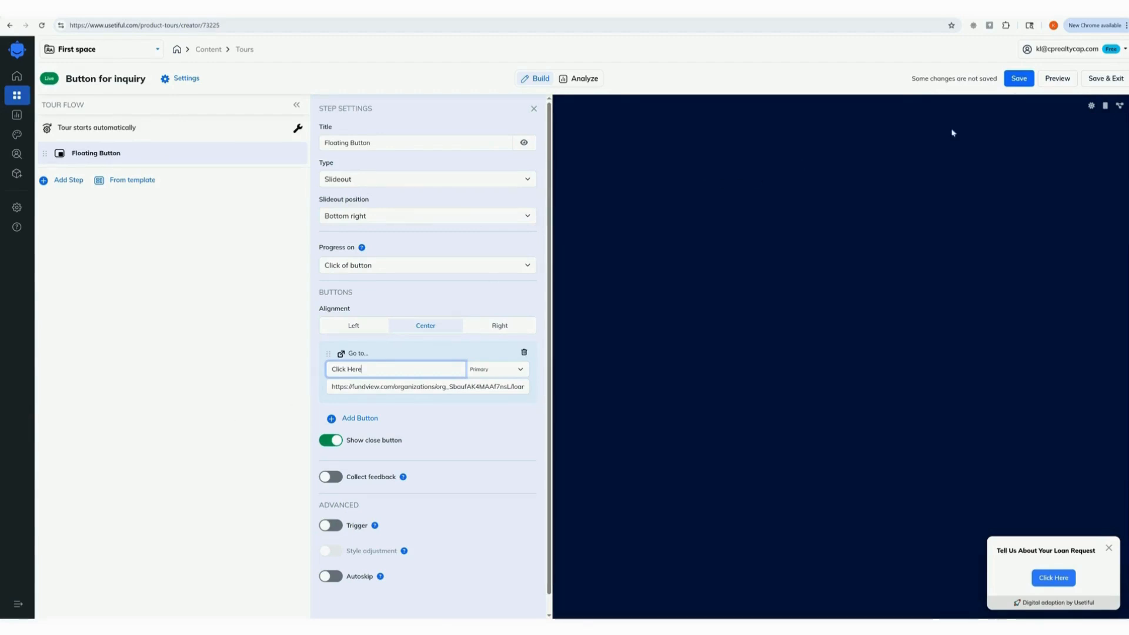
pyautogui.click(1020, 80)
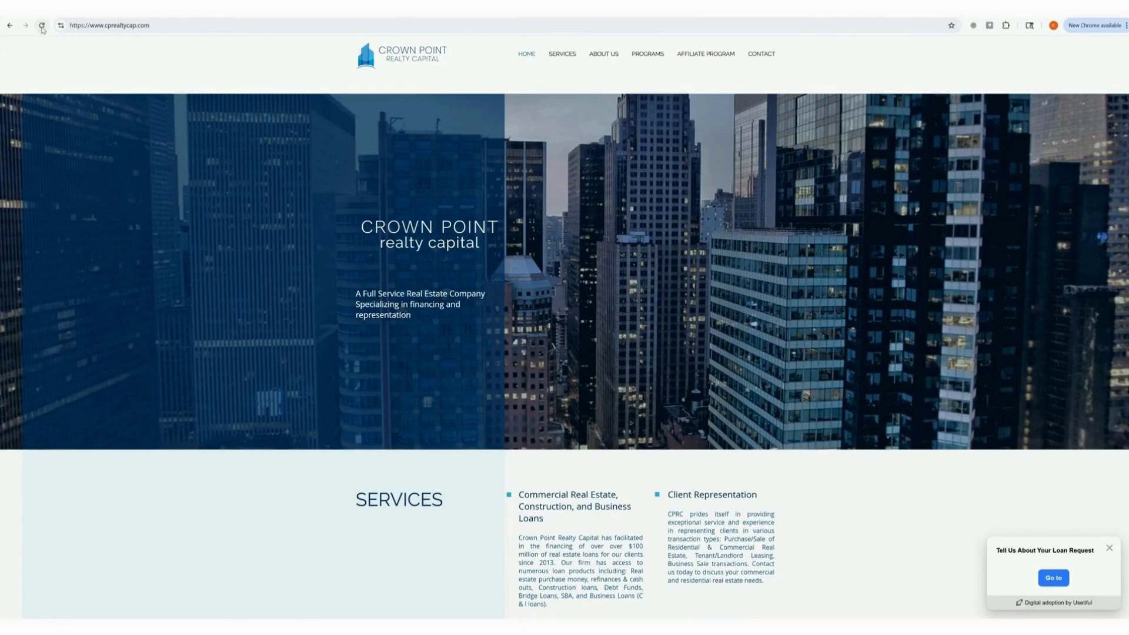
# Step: Reload the Crown Point website and check the floating button's new label on the home page
pyautogui.click(42, 26)
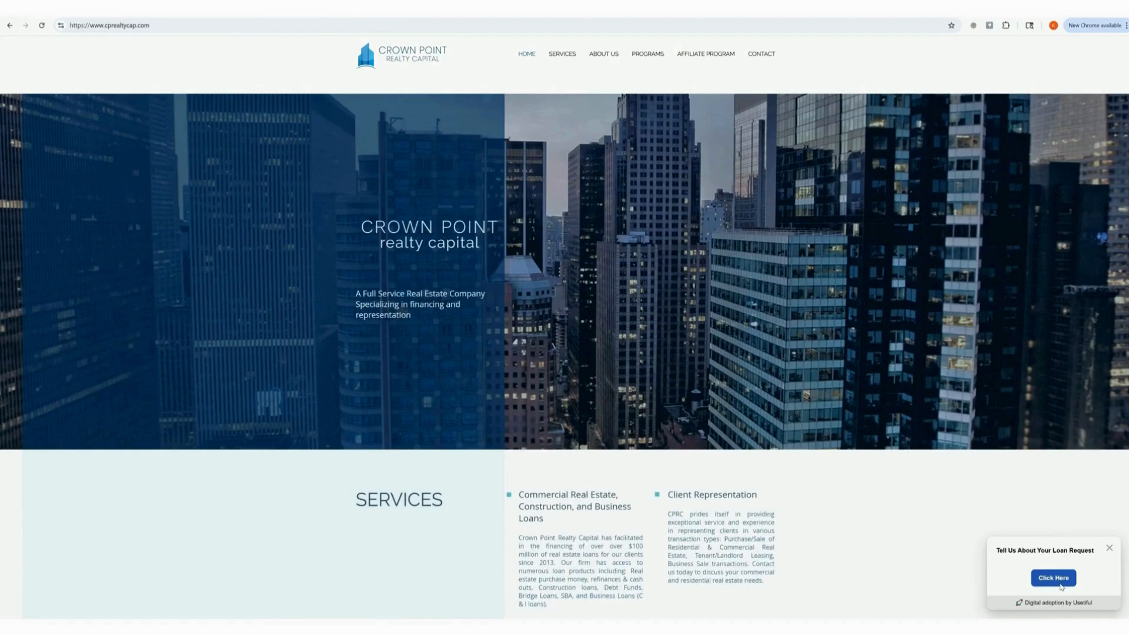
pyautogui.scroll(-3, 933, 566)
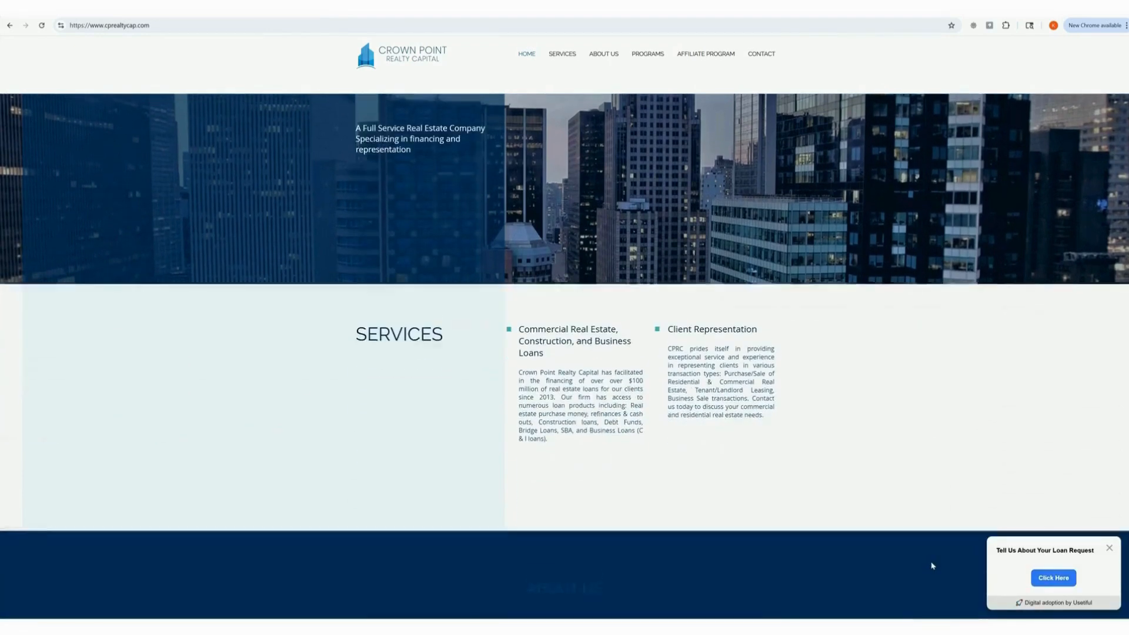
pyautogui.scroll(2, 935, 565)
pyautogui.scroll(2, 935, 556)
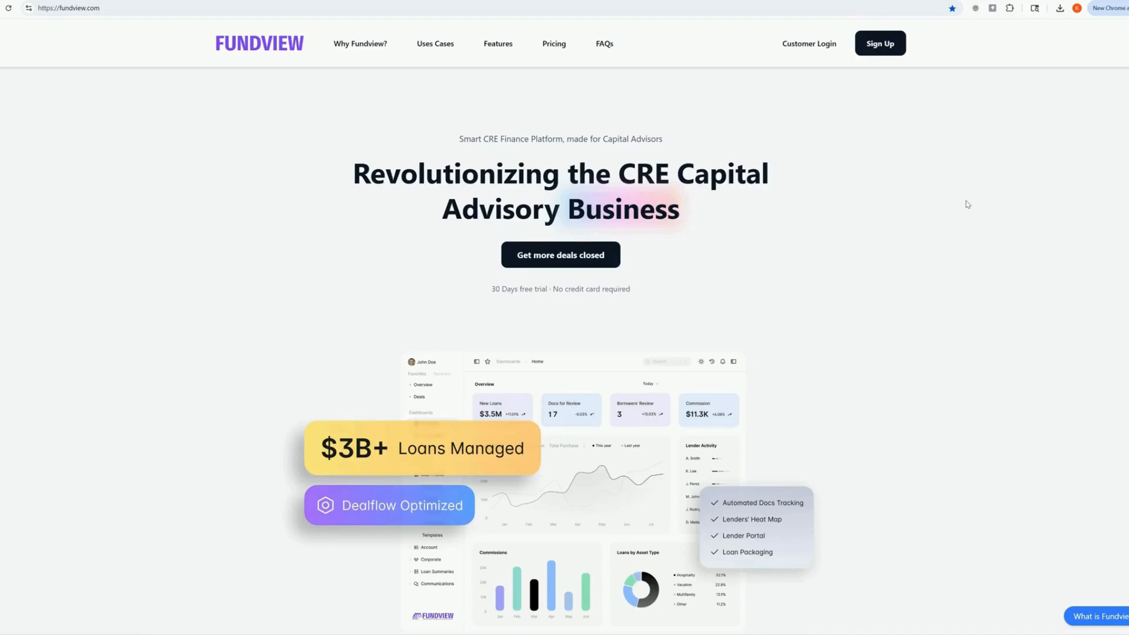
# Step: Look through the Fundview home page, covering the platform overview, Why Fundview, Use Cases and the Features comparison
pyautogui.scroll(-1, 967, 204)
pyautogui.scroll(-4, 565, 335)
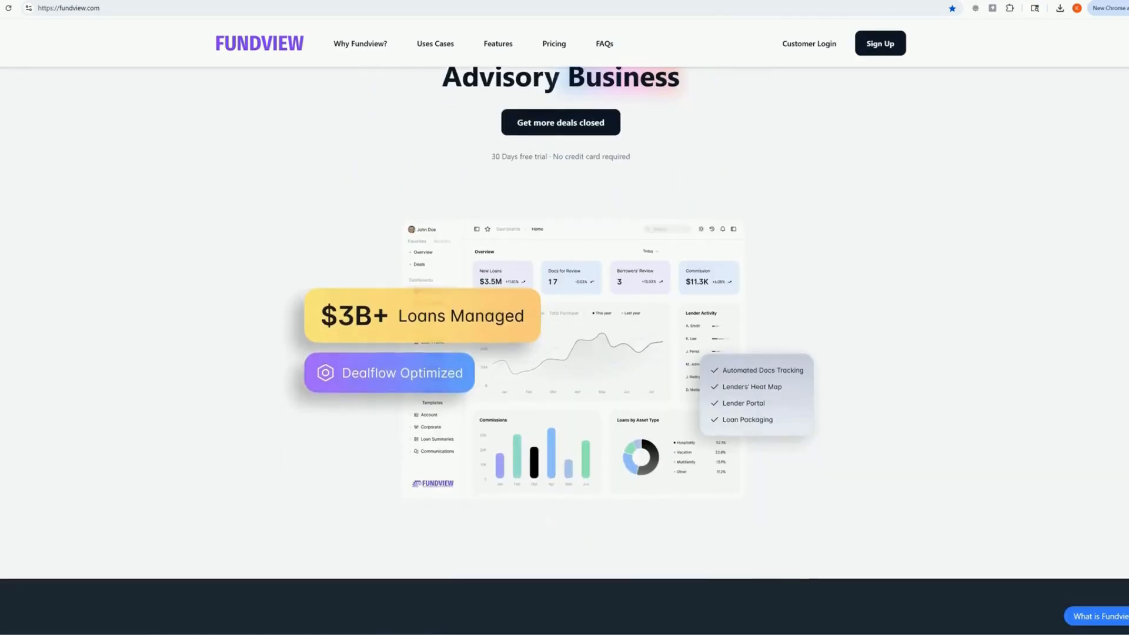
pyautogui.scroll(-4, 565, 335)
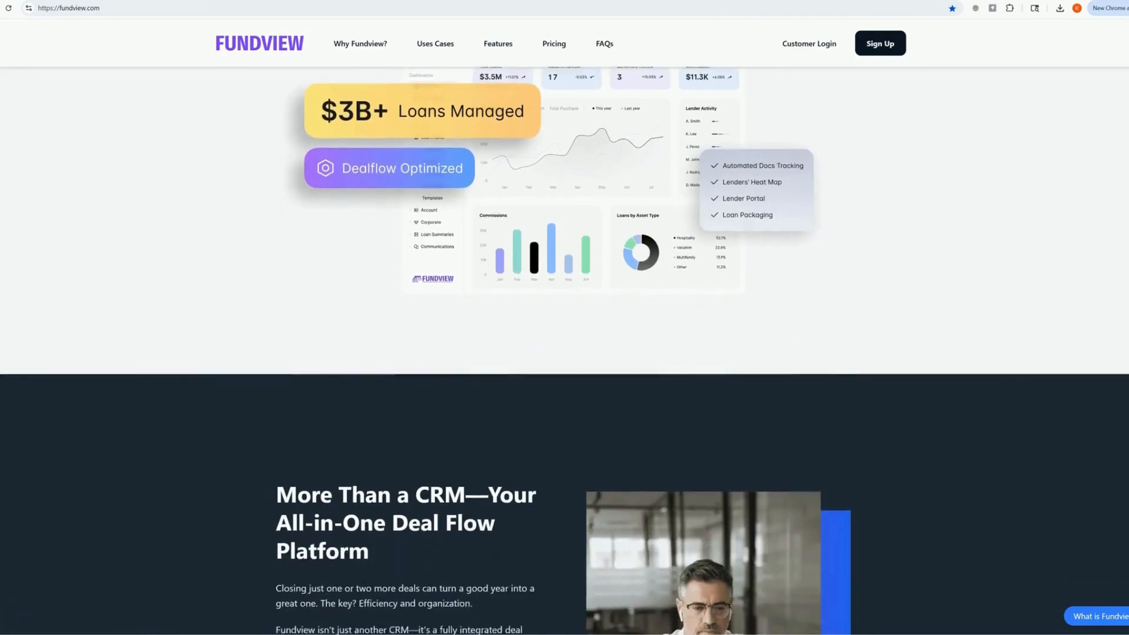
pyautogui.scroll(-4, 565, 336)
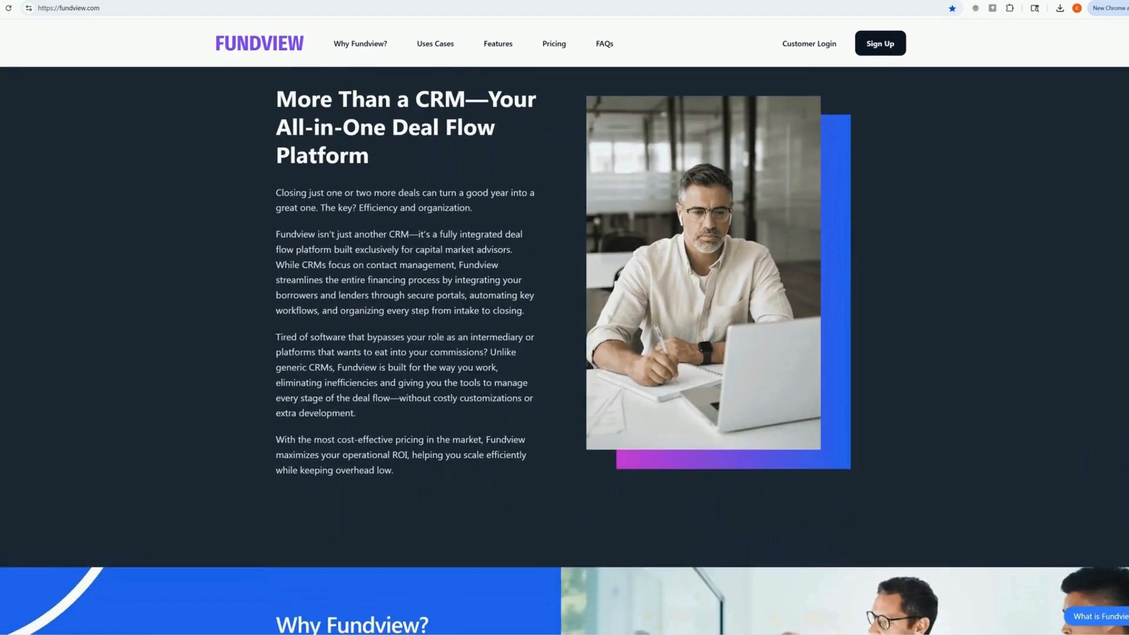
pyautogui.scroll(-6, 565, 336)
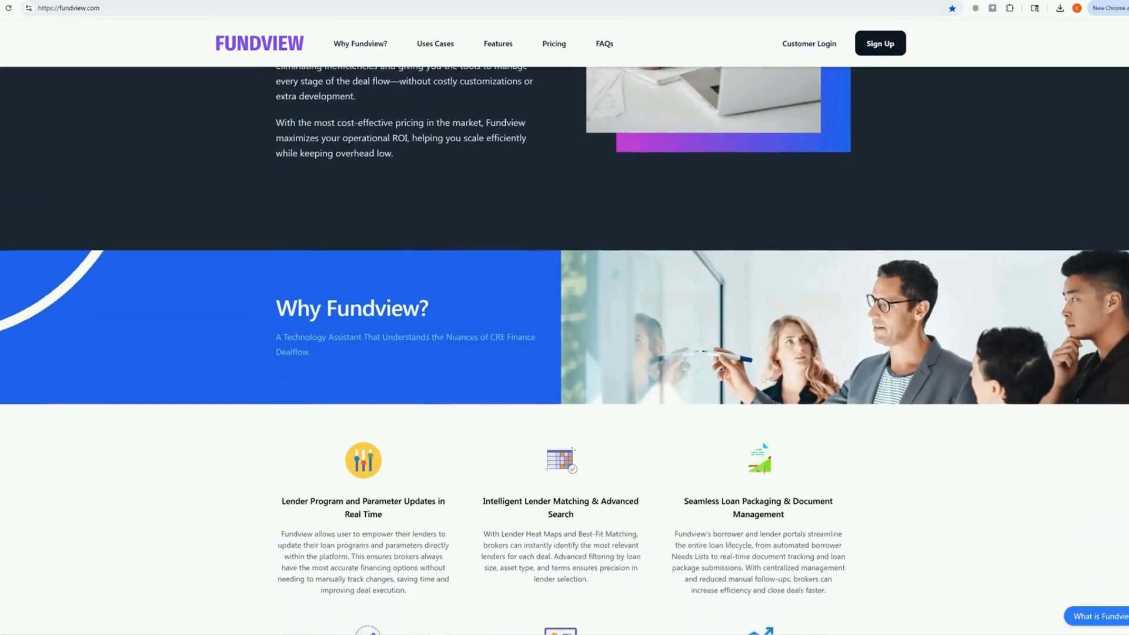
pyautogui.scroll(-3, 565, 335)
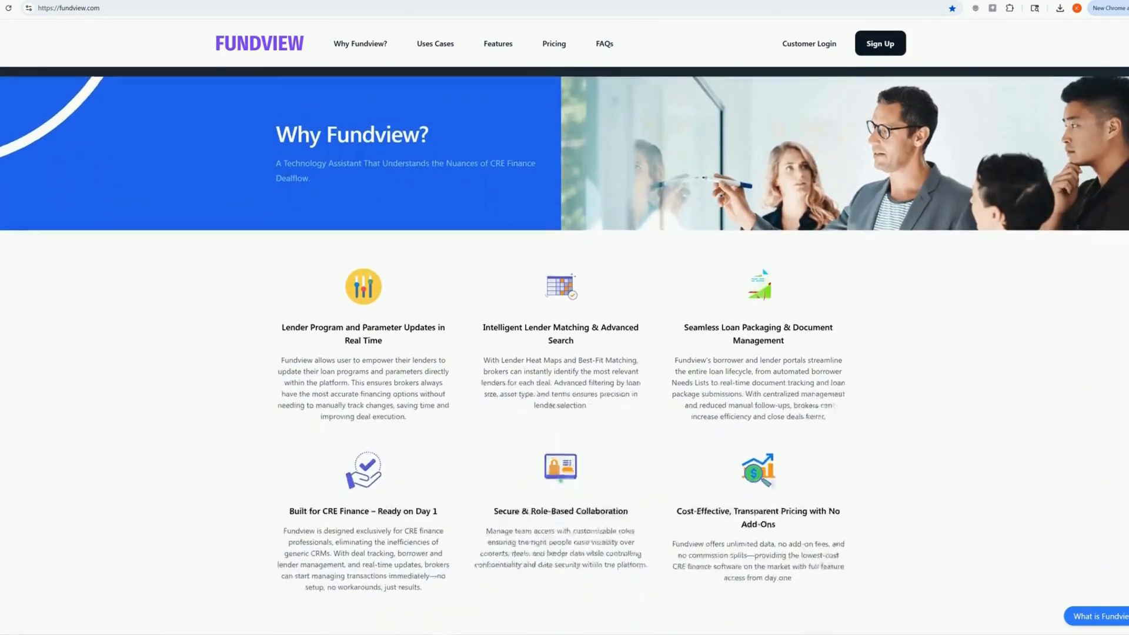
pyautogui.scroll(-2, 565, 336)
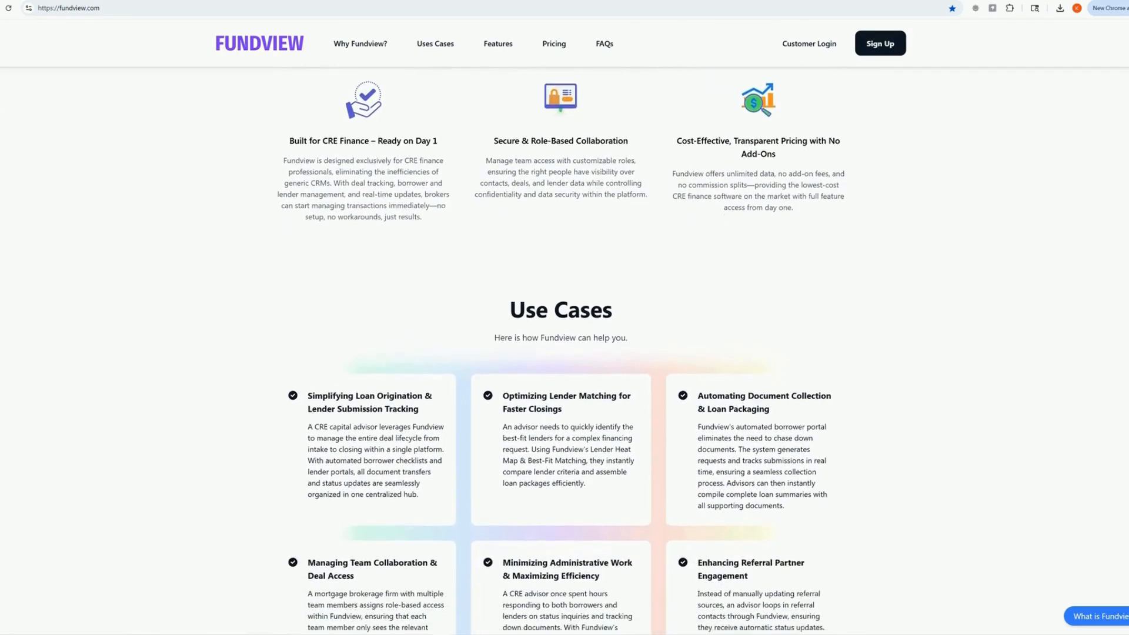
pyautogui.scroll(-3, 565, 335)
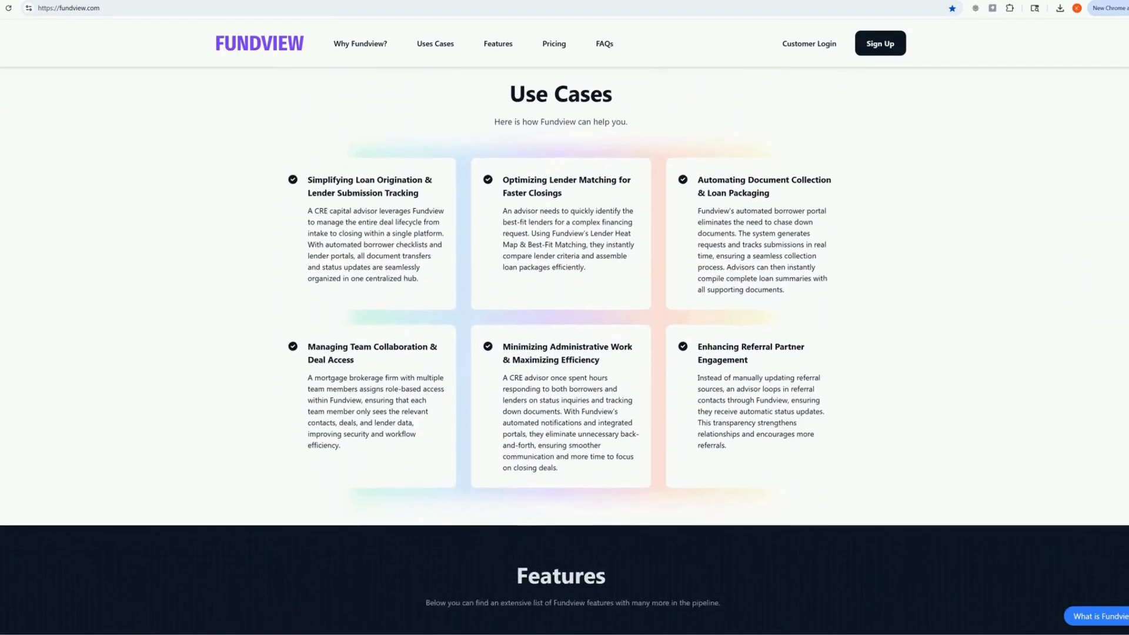
pyautogui.scroll(-3, 565, 335)
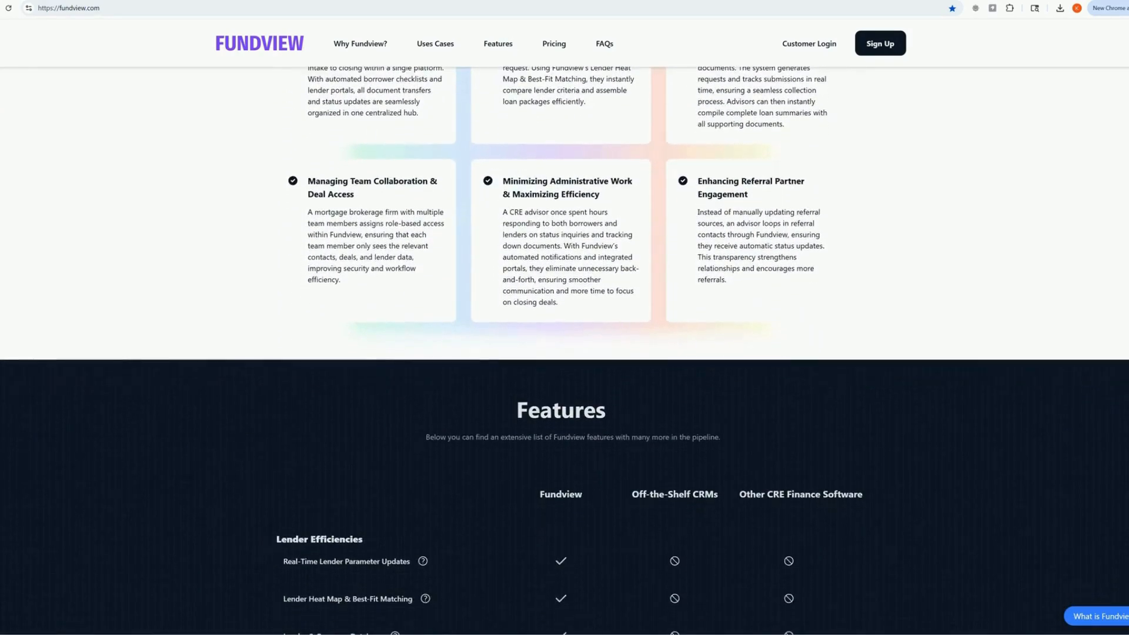
pyautogui.scroll(-3, 565, 336)
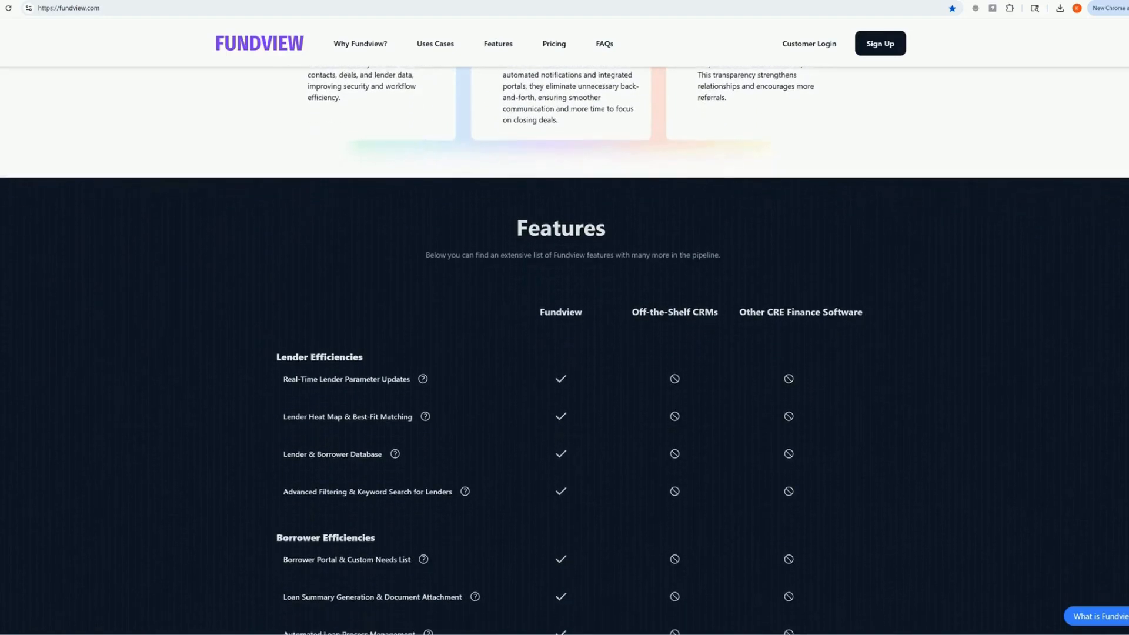
pyautogui.scroll(-2, 565, 336)
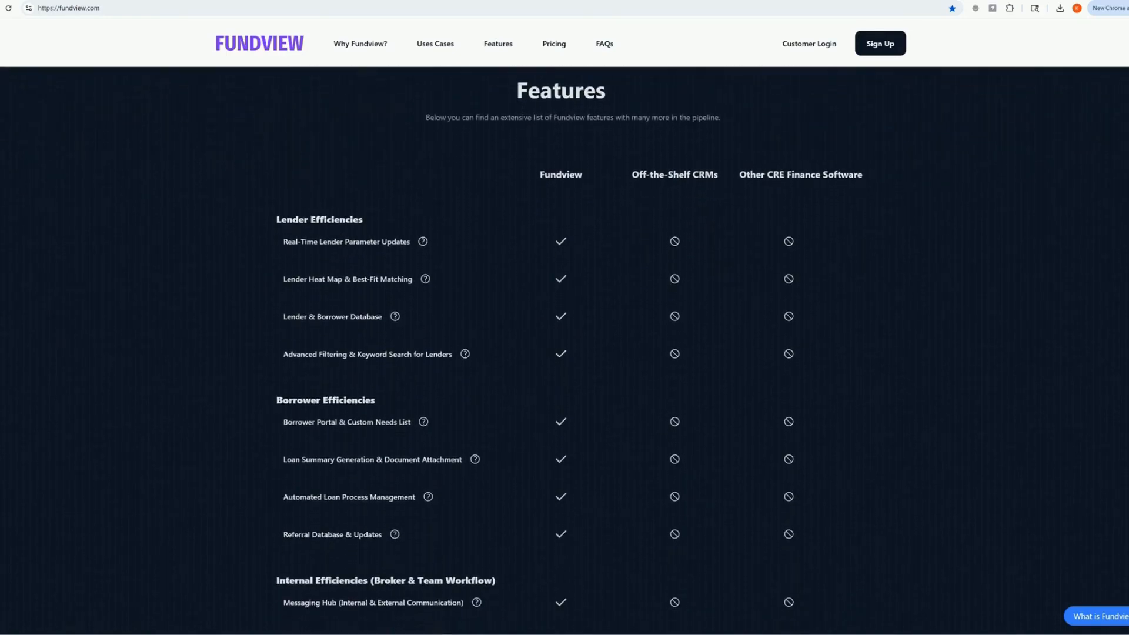
pyautogui.scroll(-2, 564, 336)
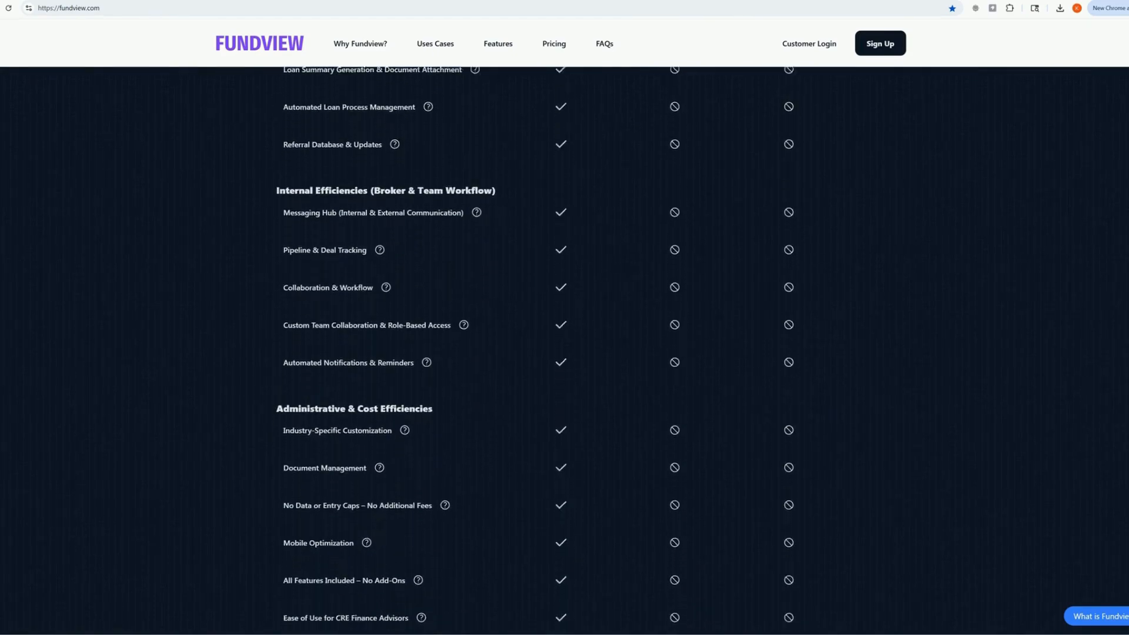
pyautogui.scroll(-5, 565, 336)
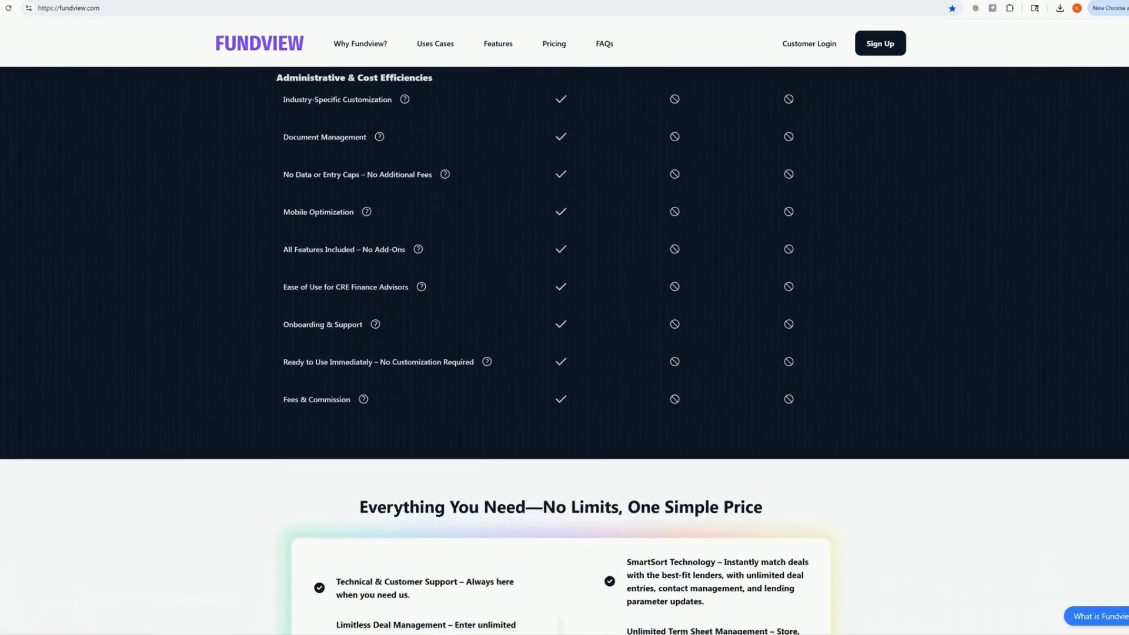